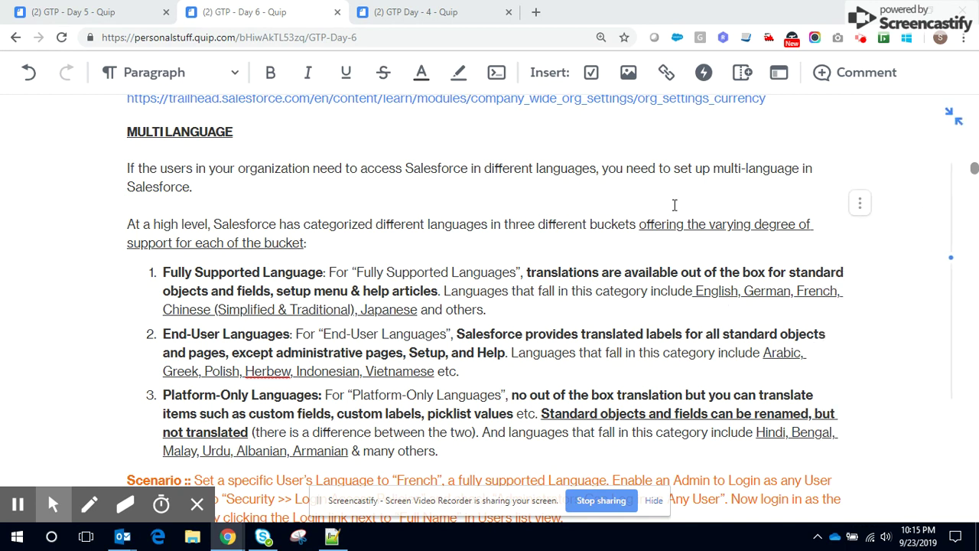
Switch to Notepad++ and read the three-part scenario on login access, user language and field label translation.
key("alt+Tab")
key("alt+Tab")
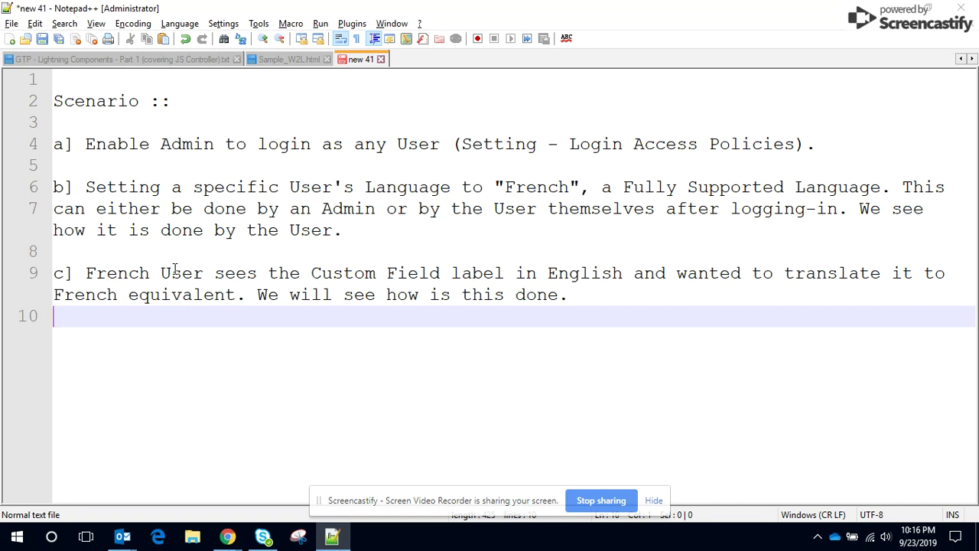
Switch to Salesforce in Chrome and review the Language Settings, plus the Login Access Policies setting "Administrators Can Log in as Any User".
key("alt+Tab")
key("alt+Tab")
key("alt+Tab")
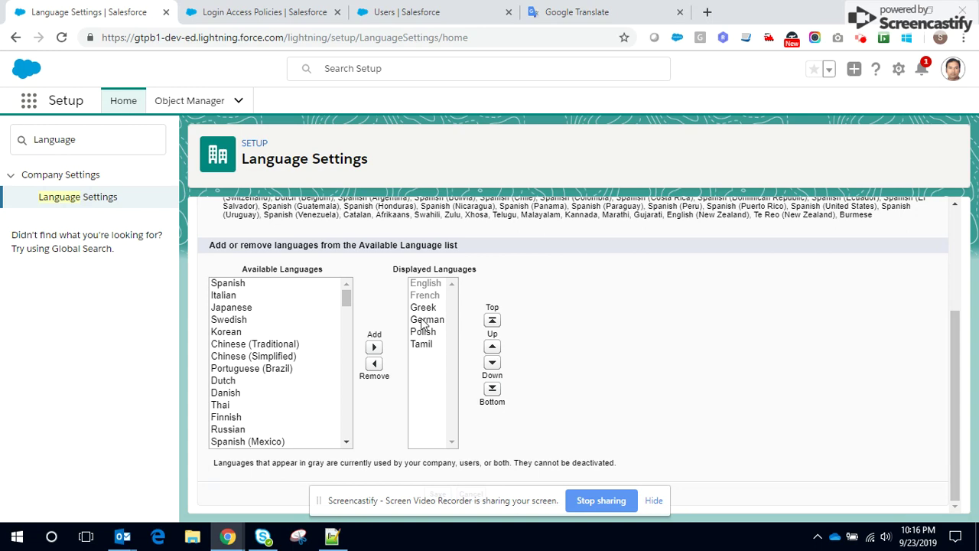
scroll(421, 321, "up", 2)
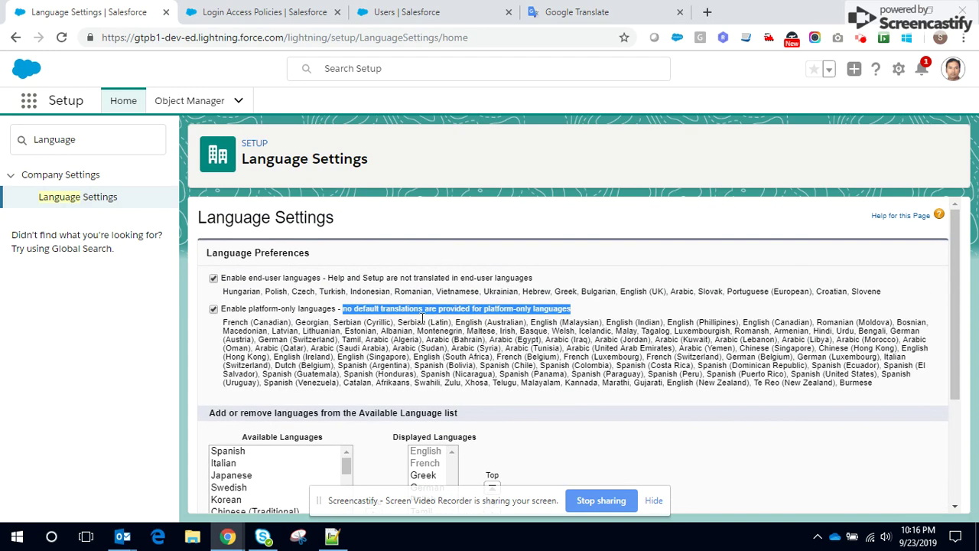
scroll(421, 321, "down", 1)
left_click(260, 13)
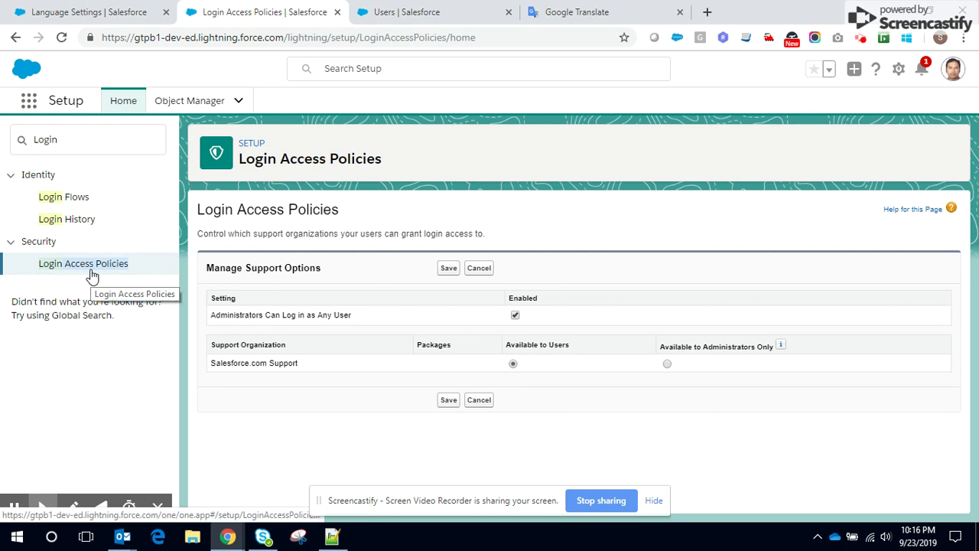
left_click_drag(213, 315, 356, 315)
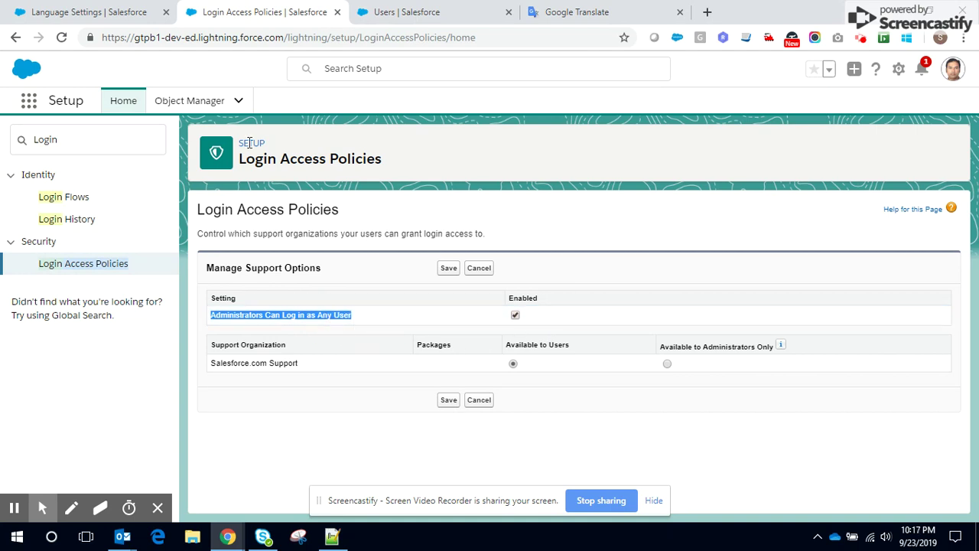
Look through the Users list in Setup for users the administrator can log in as.
left_click(429, 14)
scroll(229, 317, "down", 5)
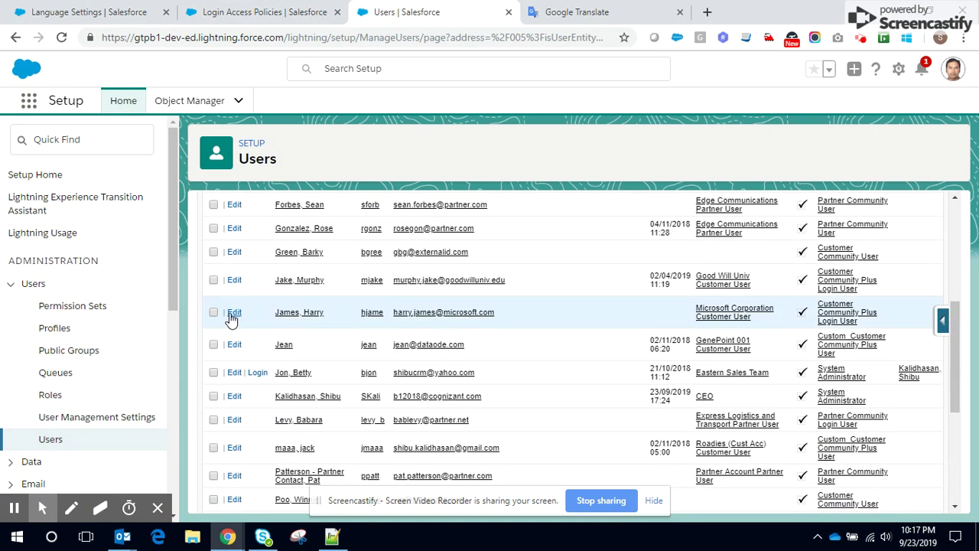
scroll(229, 317, "up", 3)
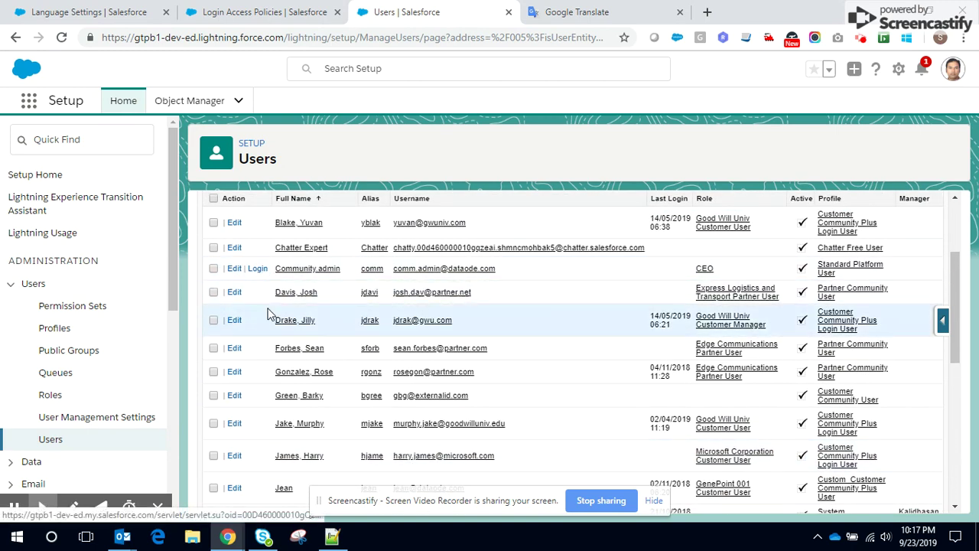
scroll(267, 314, "down", 2)
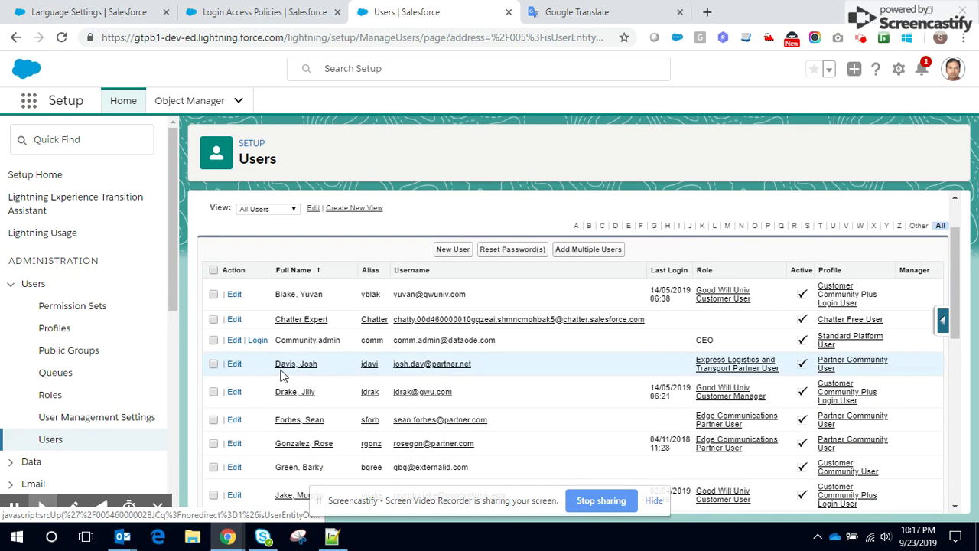
scroll(282, 380, "down", 1)
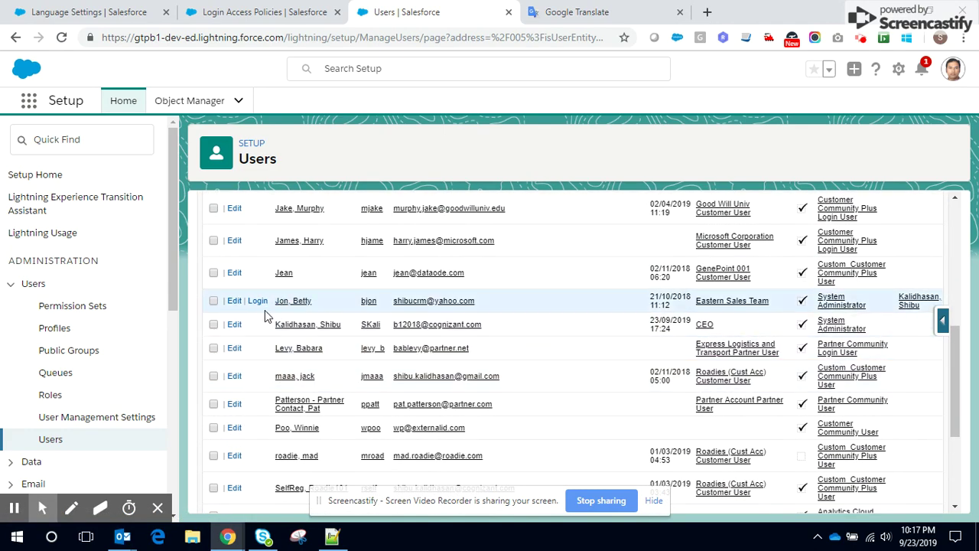
Open the Eastern Sales Team system administrator's user record for editing and examine its locale and language settings.
left_click(234, 300)
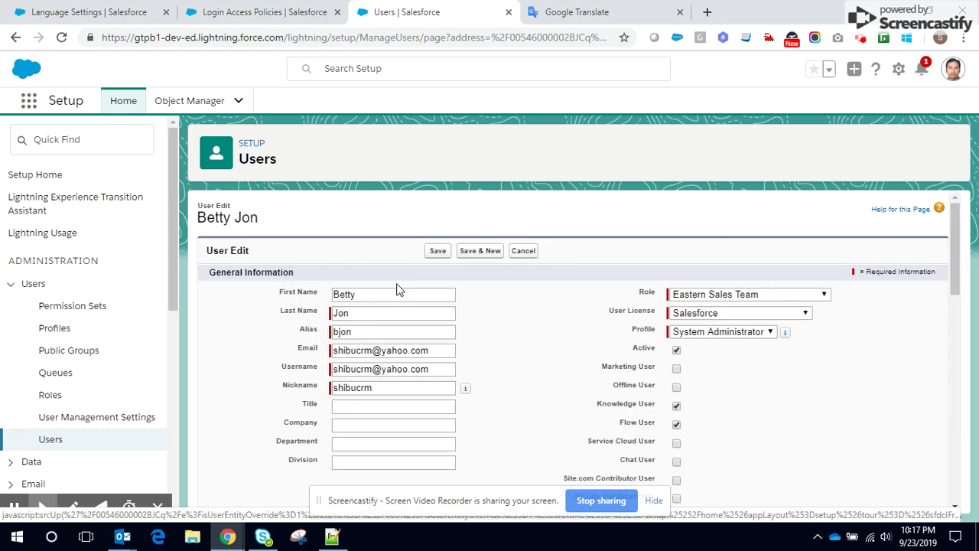
scroll(396, 289, "down", 7)
scroll(396, 289, "up", 4)
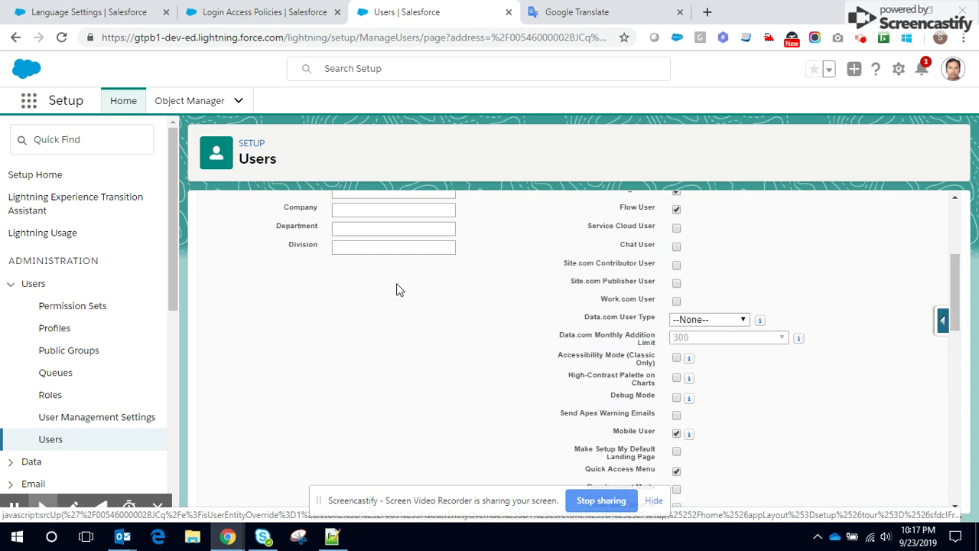
scroll(396, 289, "down", 10)
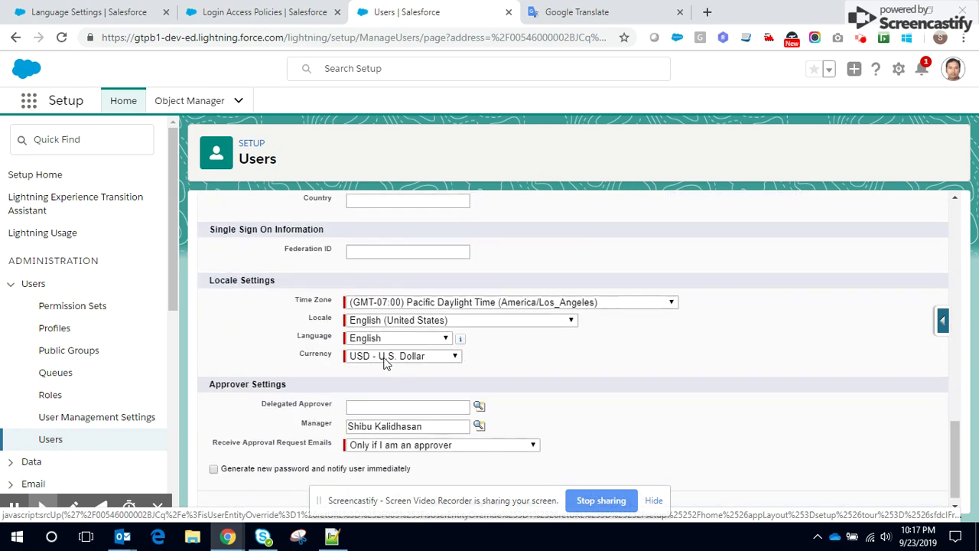
scroll(371, 341, "up", 12)
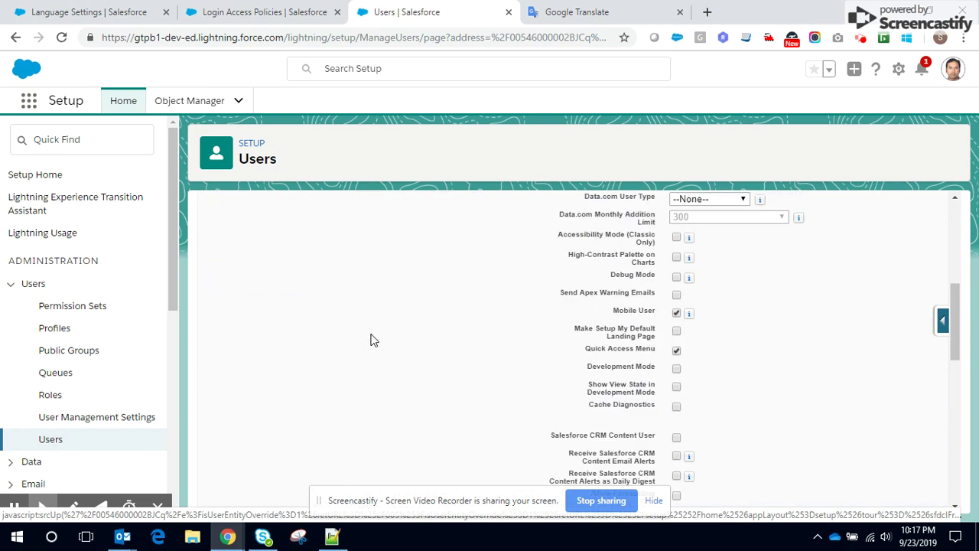
Return to the Users list and log in as the system administrator with the Eastern Sales Team role.
left_click(15, 37)
scroll(287, 257, "down", 5)
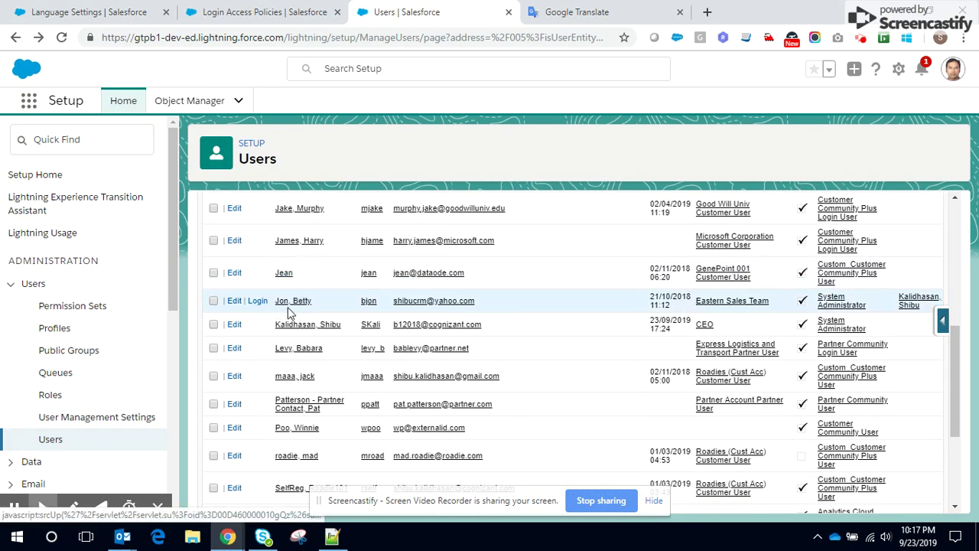
left_click(259, 304)
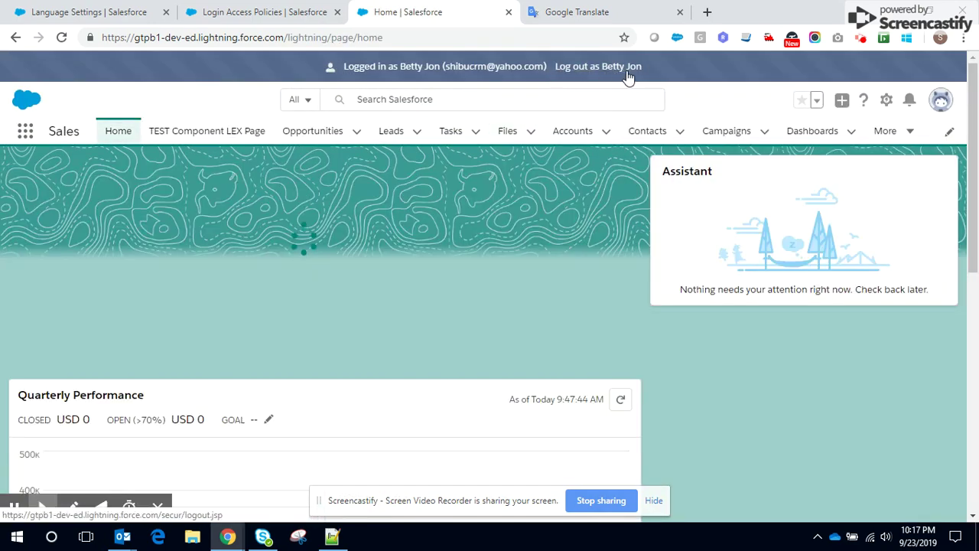
left_click(616, 71)
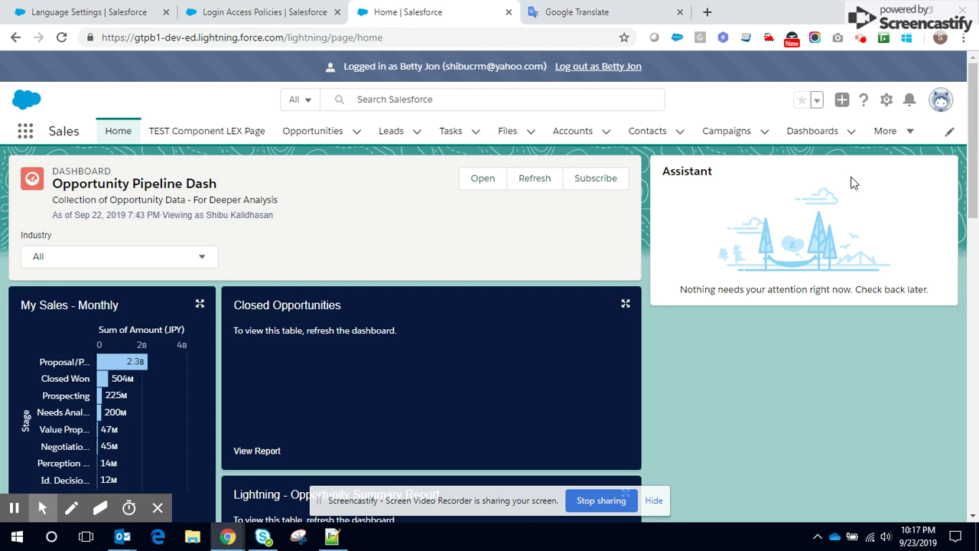
In the user's personal Language & Time Zone settings, set the language to Français, save, and dismiss the browser's page translation offer.
left_click(939, 112)
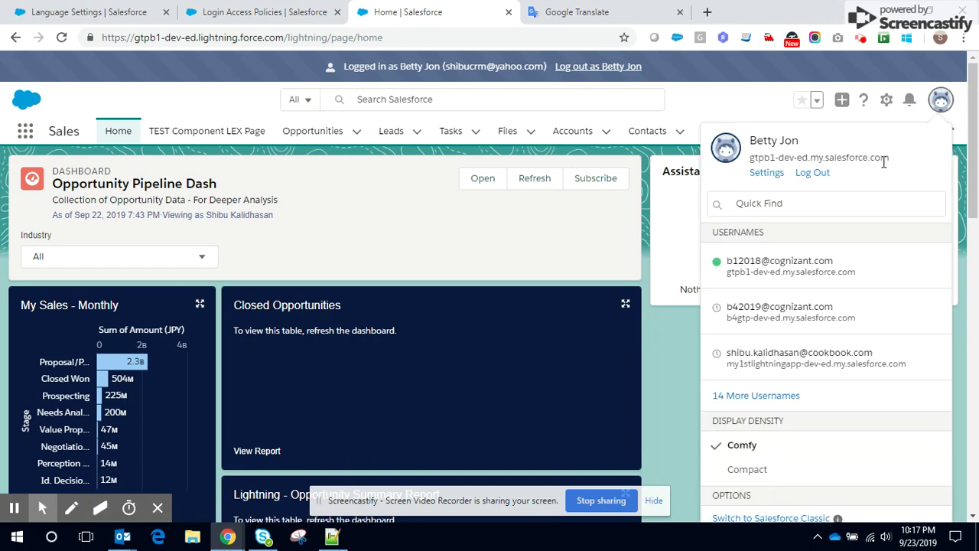
left_click(774, 176)
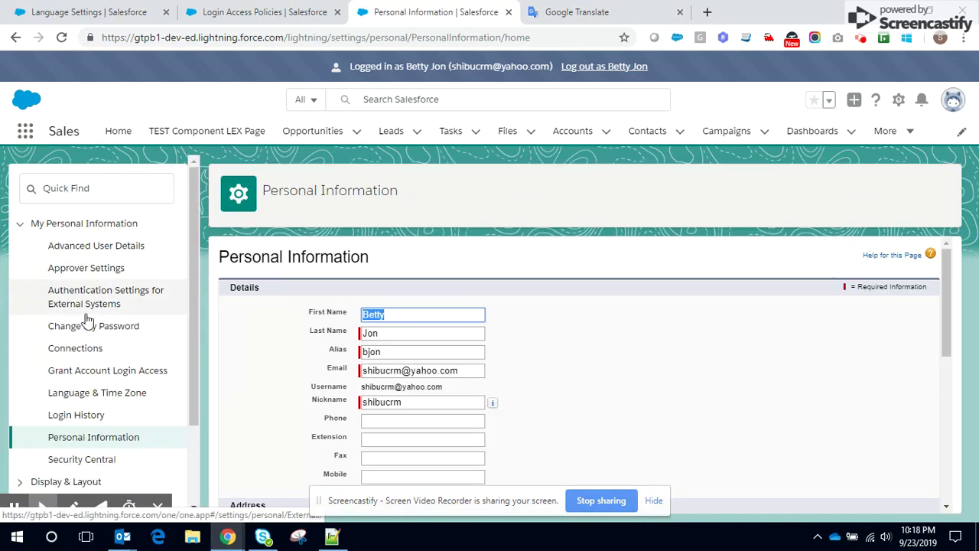
left_click(76, 394)
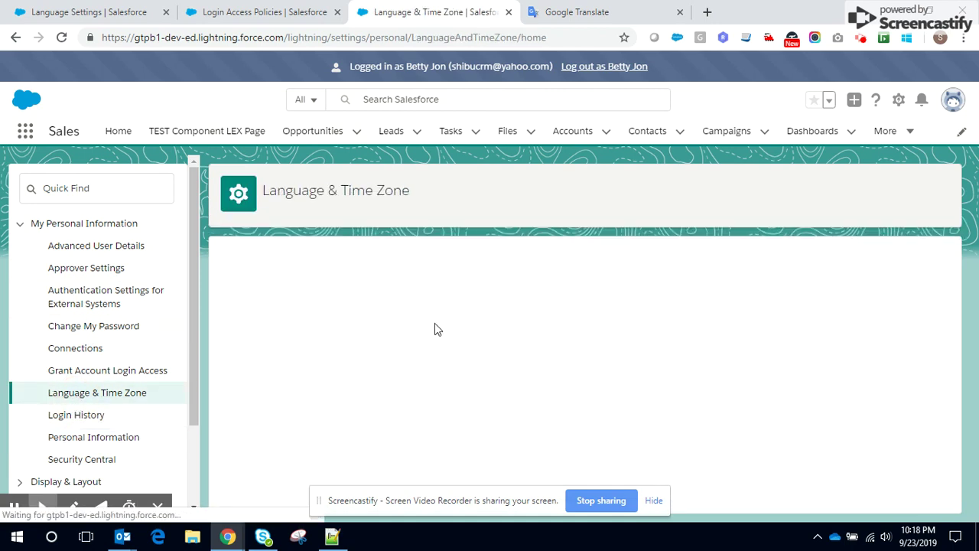
left_click(388, 351)
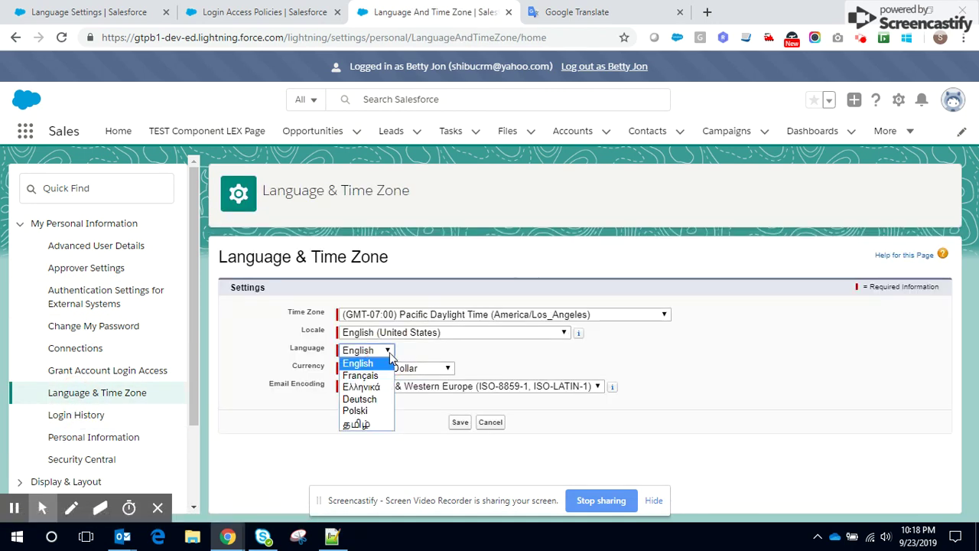
left_click(374, 376)
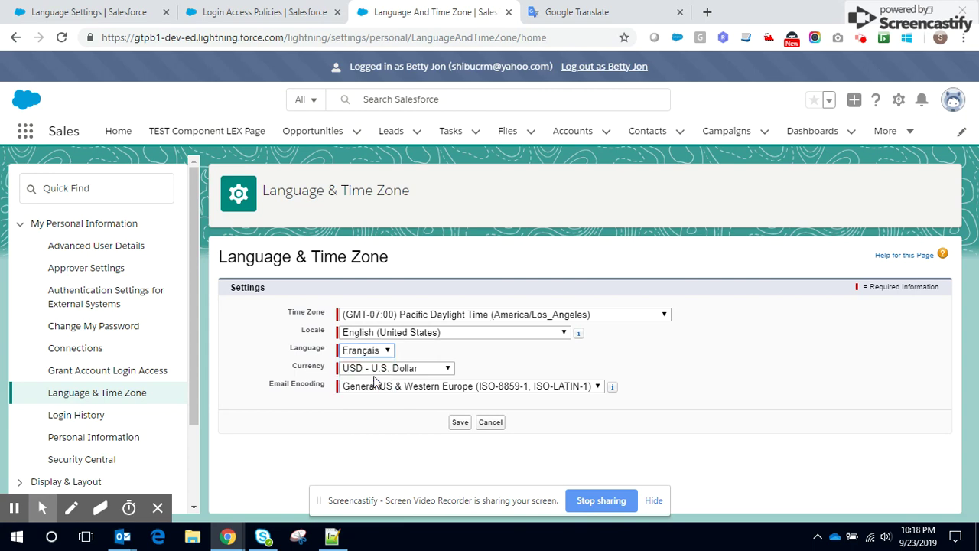
left_click(461, 428)
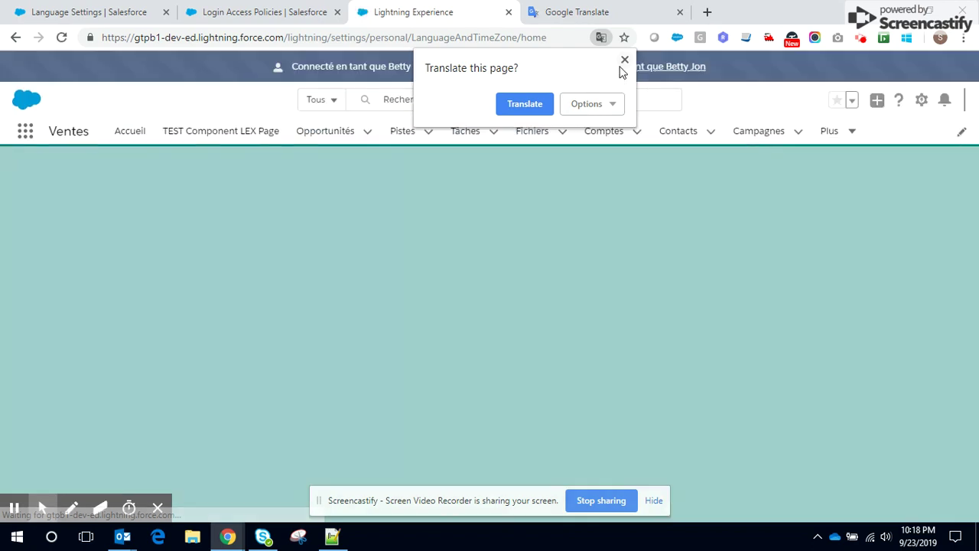
left_click(624, 59)
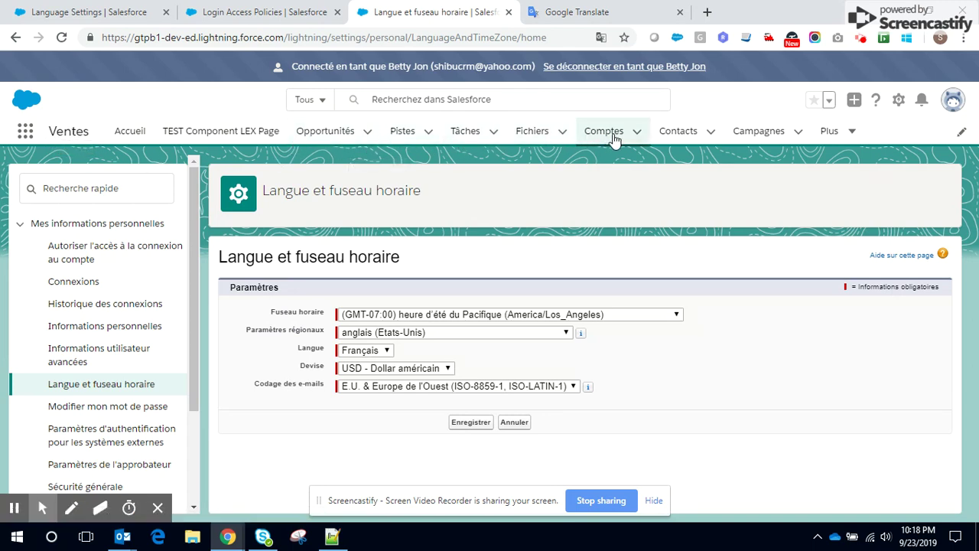
Check the notifications and the help and training panel in the French interface, closing each one.
left_click(921, 101)
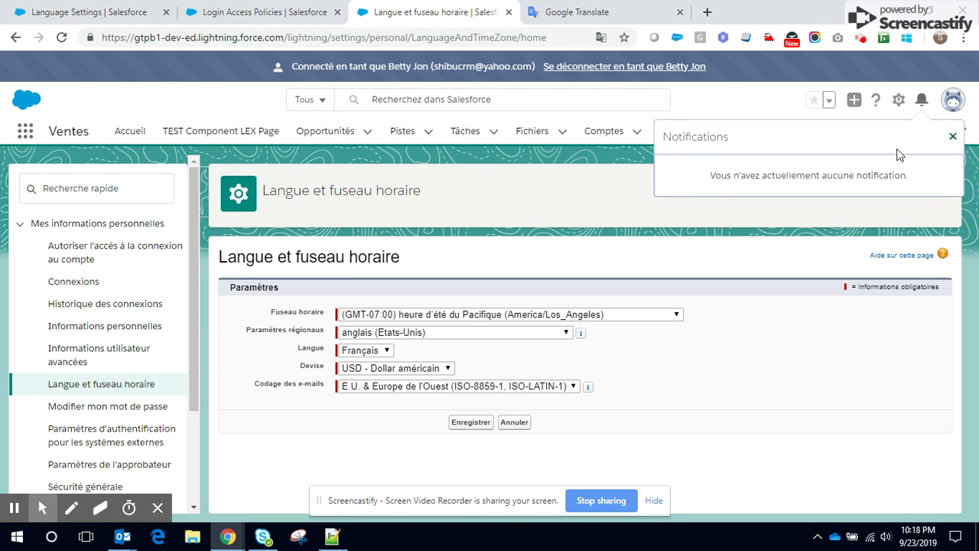
left_click(952, 138)
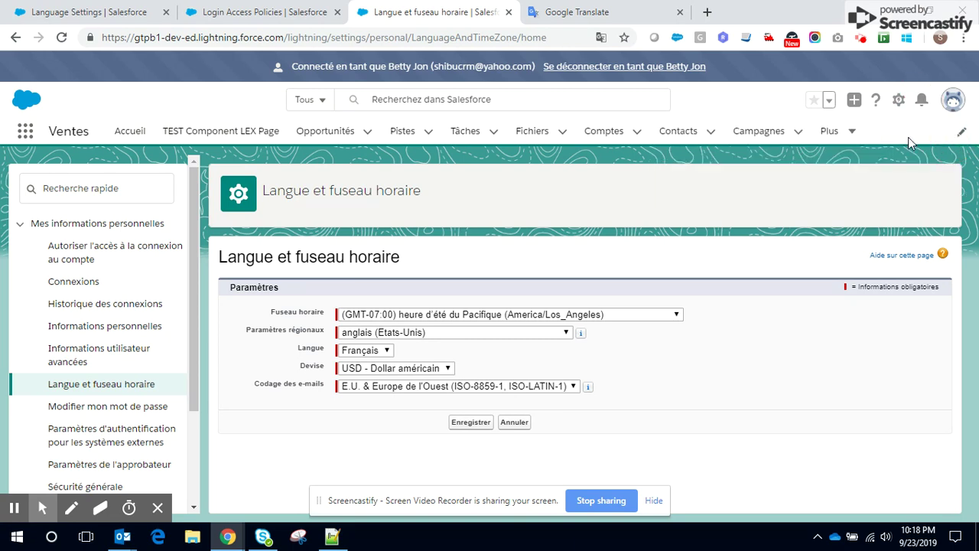
left_click(875, 101)
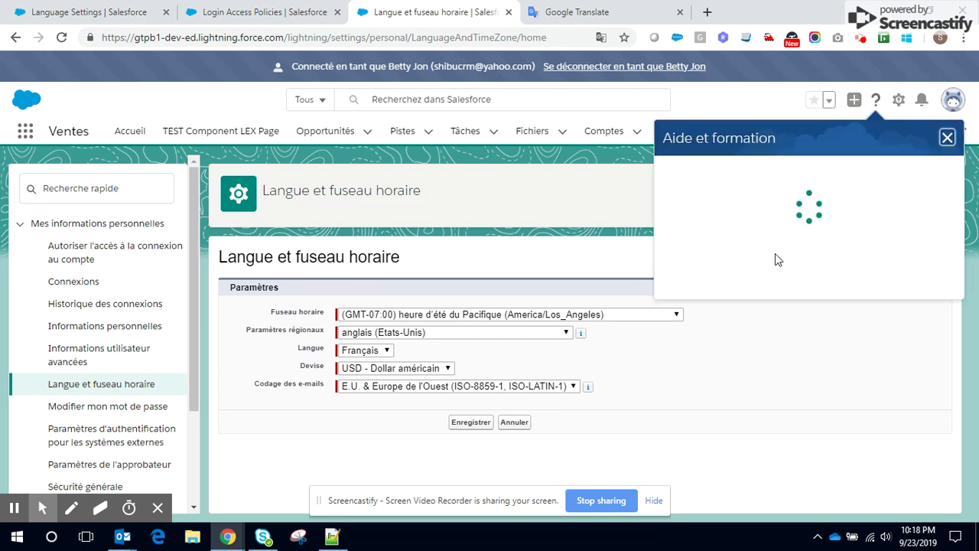
left_click(945, 140)
View the Setup home page in French, dismissing the browser's translation offer, and return to the Langue et fuseau horaire page.
left_click(900, 101)
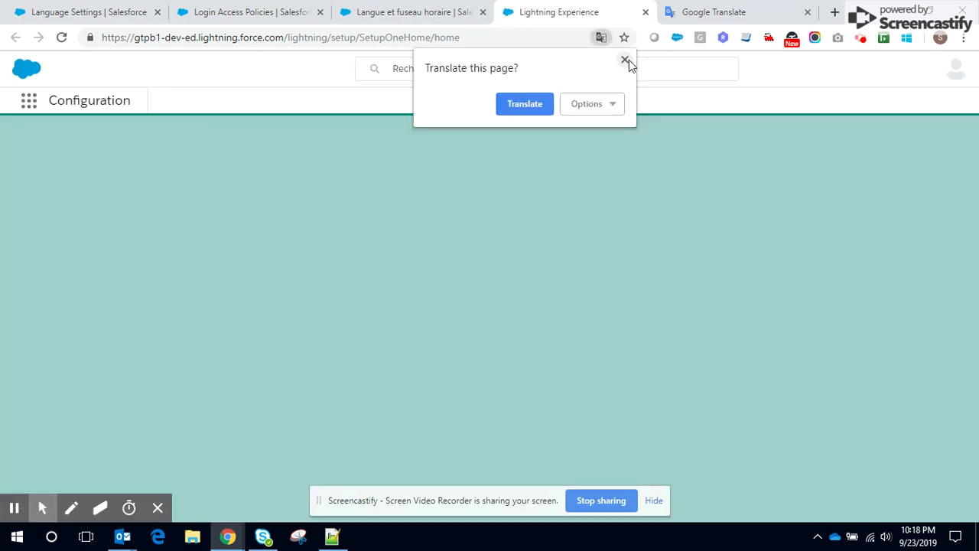
left_click(625, 59)
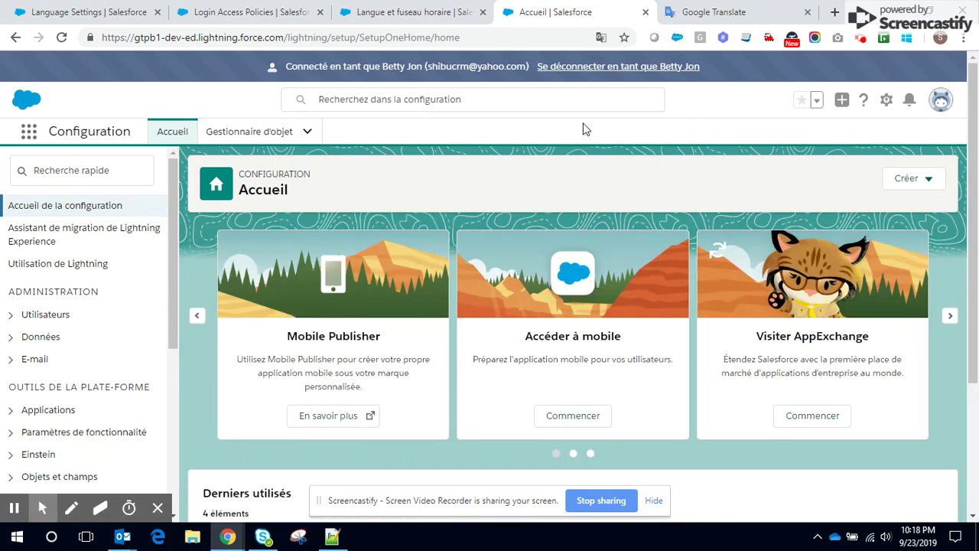
left_click(439, 20)
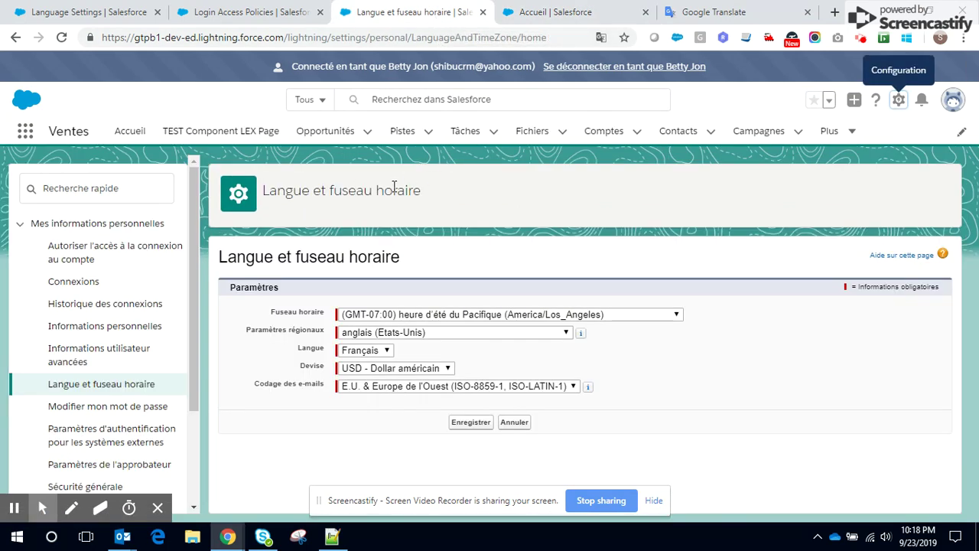
Open the details of the Dickenson Mobile Generators opportunity and examine the French field labels, including Nom du compte and Chiffre d'affaires prévu.
left_click(327, 140)
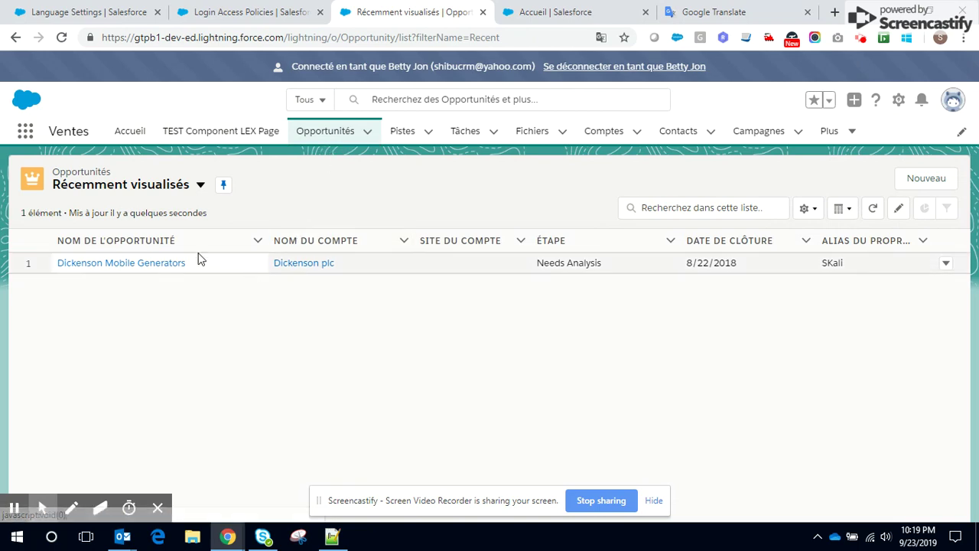
left_click(122, 267)
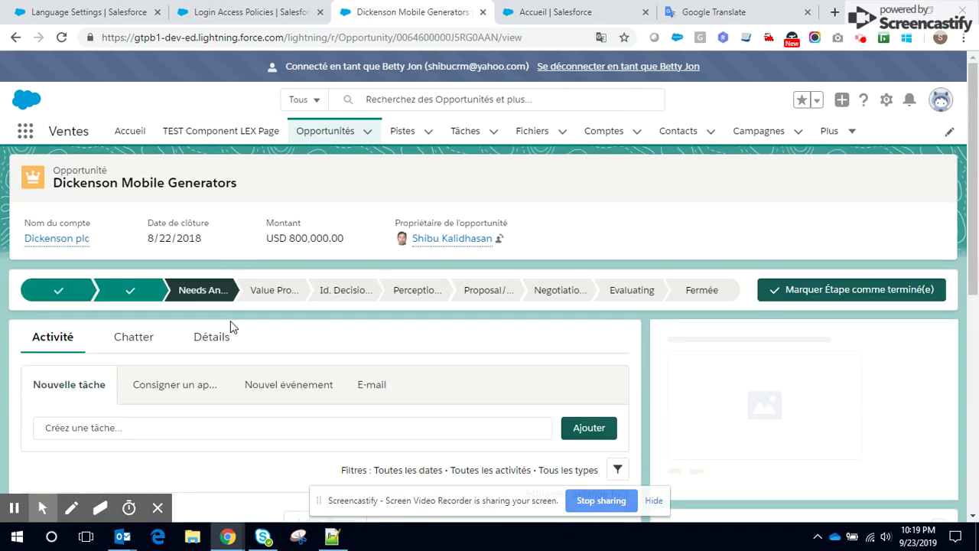
left_click(218, 343)
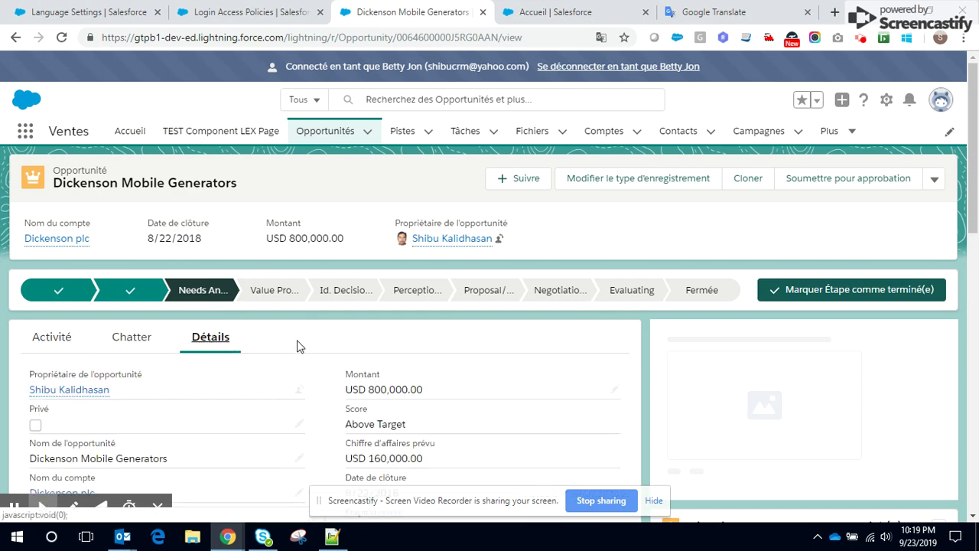
scroll(299, 346, "down", 3)
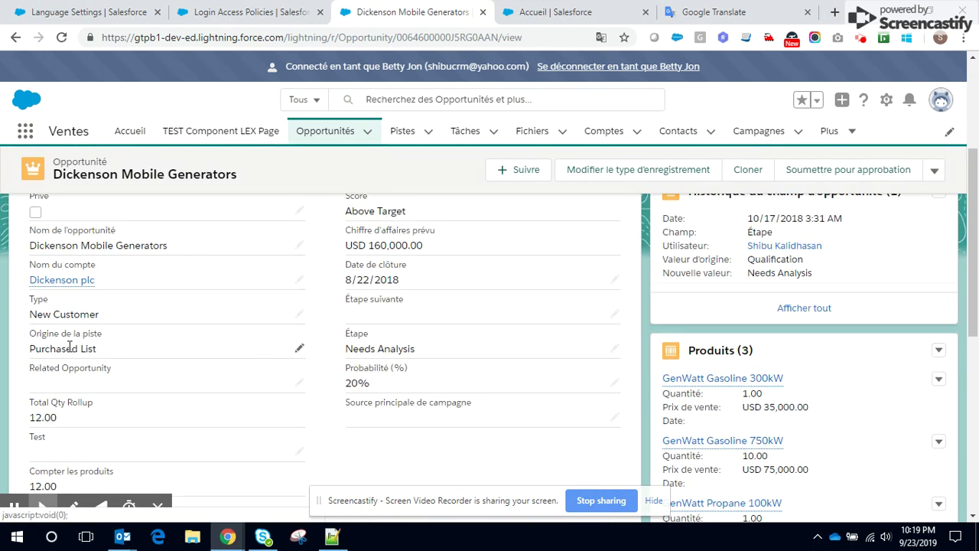
left_click_drag(31, 264, 104, 267)
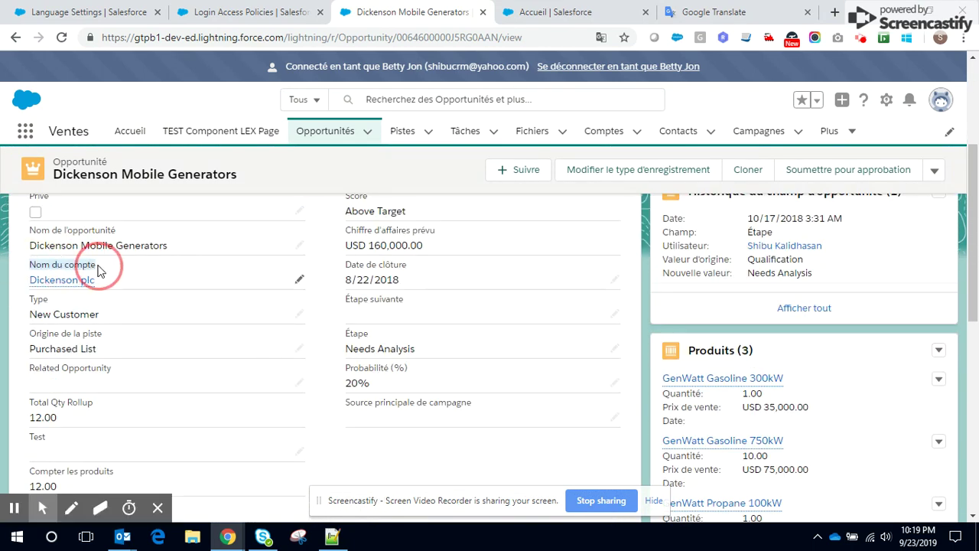
left_click_drag(346, 230, 437, 231)
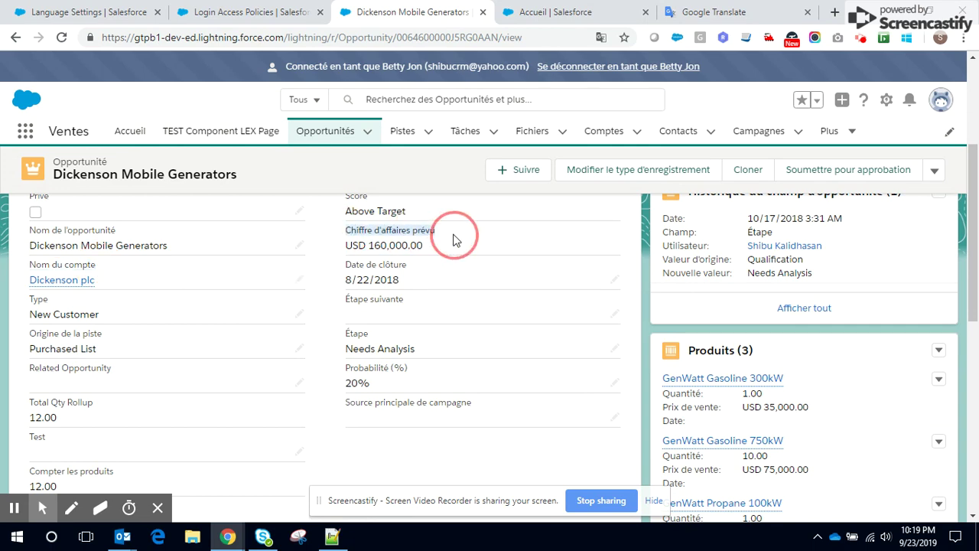
Examine the opportunity's detail fields for labels still in English, highlighting Total Qty Rollup and Product Quantity.
left_click(386, 272)
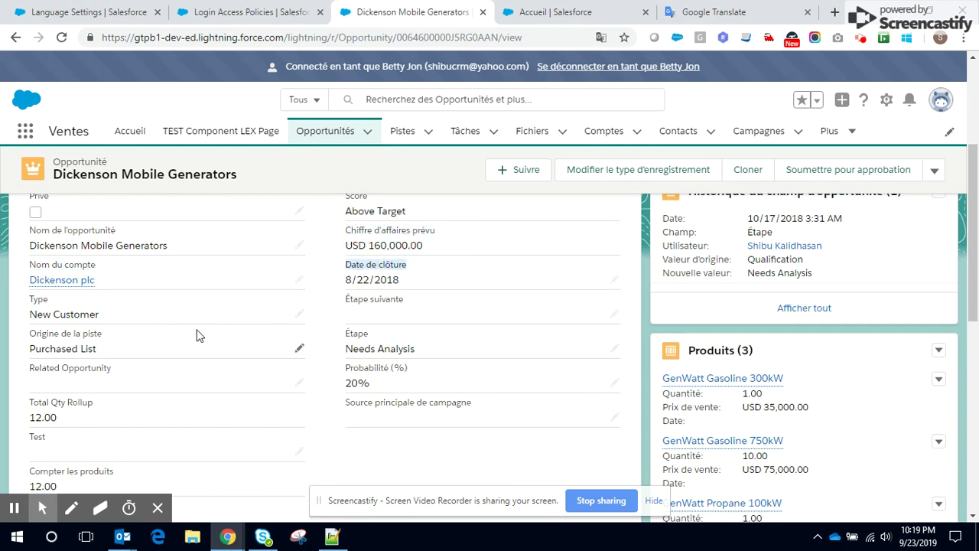
scroll(198, 335, "down", 2)
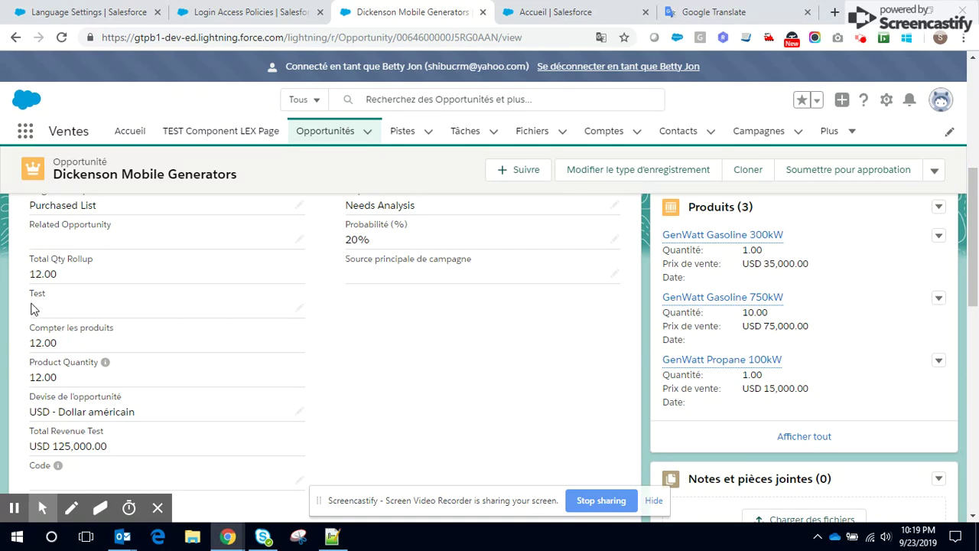
left_click_drag(31, 260, 93, 260)
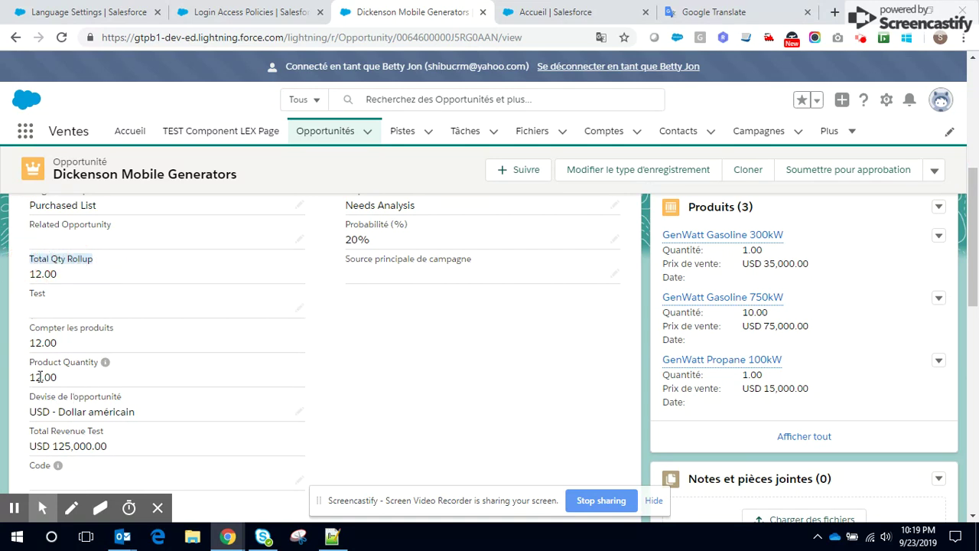
left_click_drag(31, 363, 99, 363)
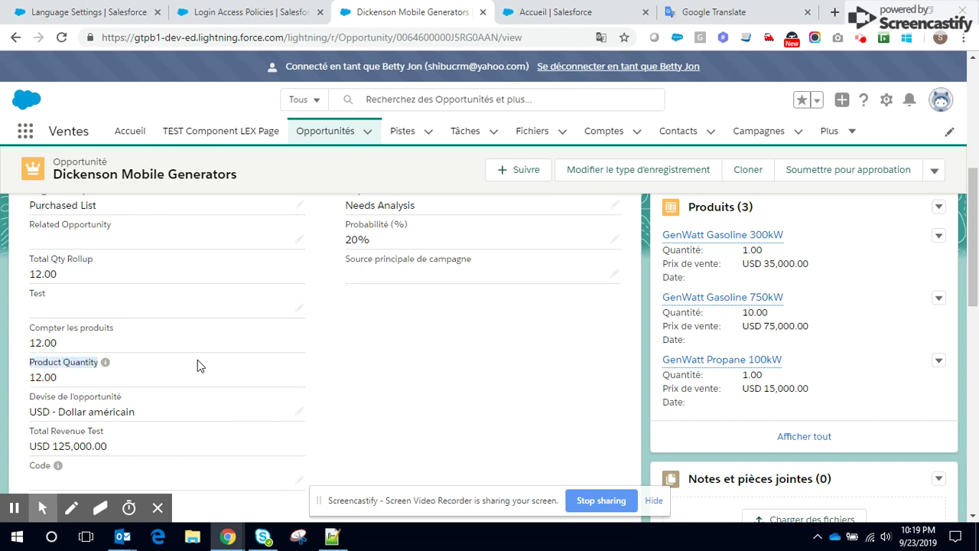
scroll(159, 389, "up", 4)
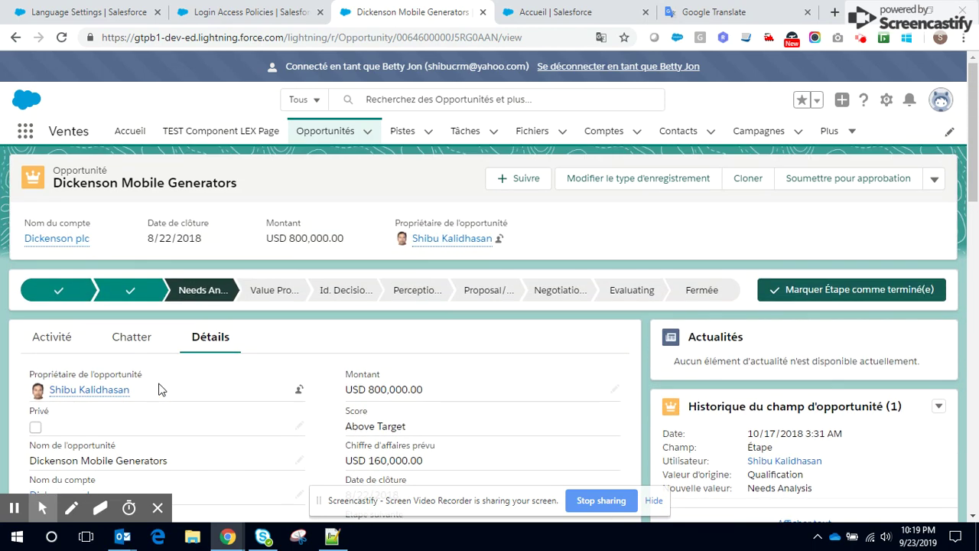
scroll(159, 386, "down", 4)
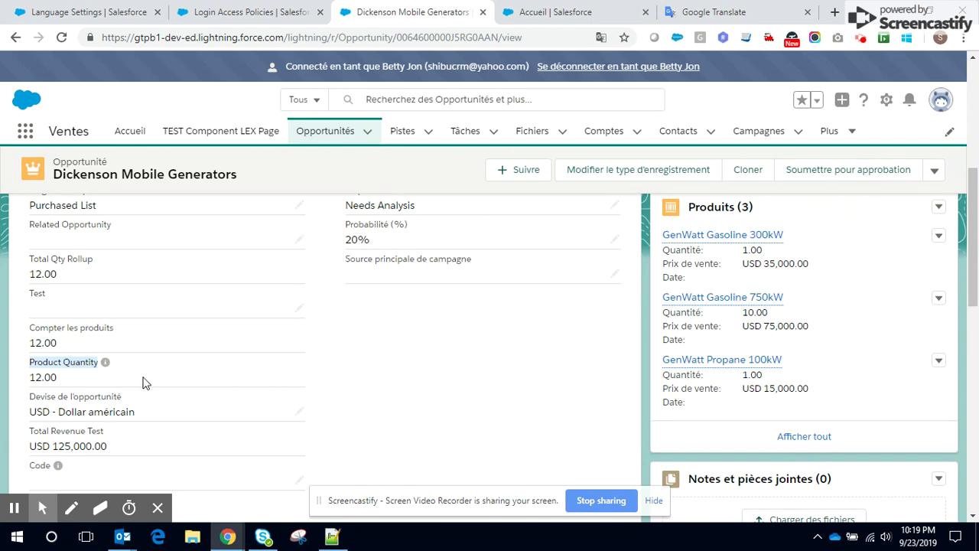
scroll(145, 382, "up", 4)
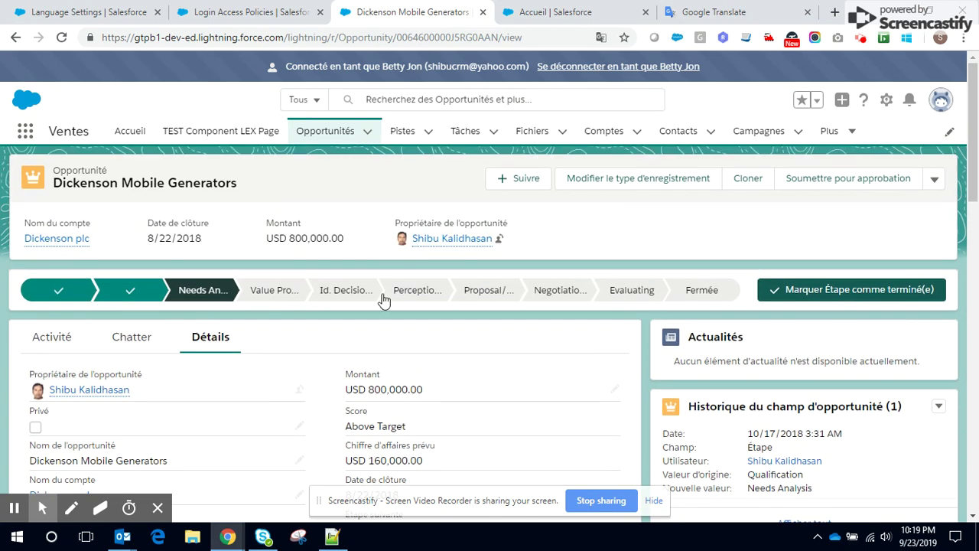
End the session as the impersonated user and log back in to the administrator account with its password.
left_click(611, 67)
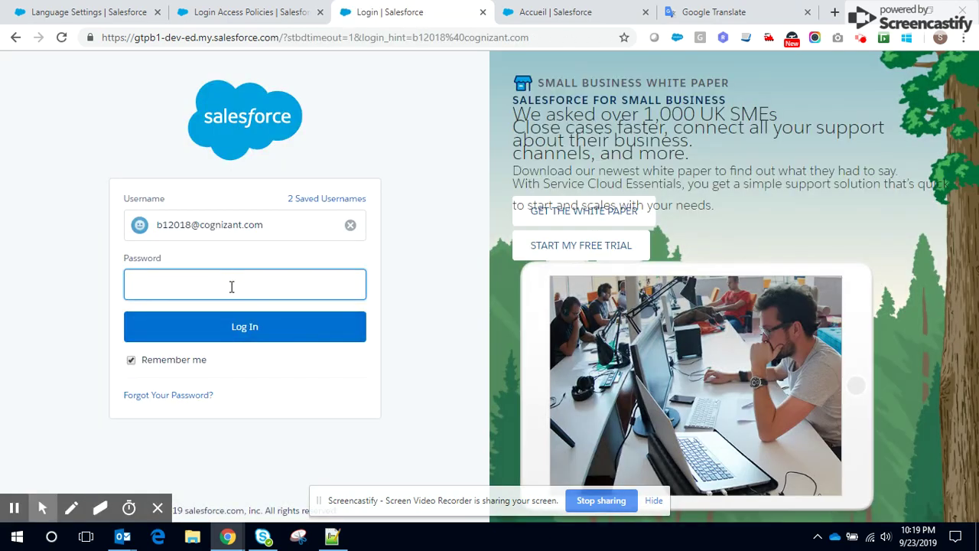
type("a")
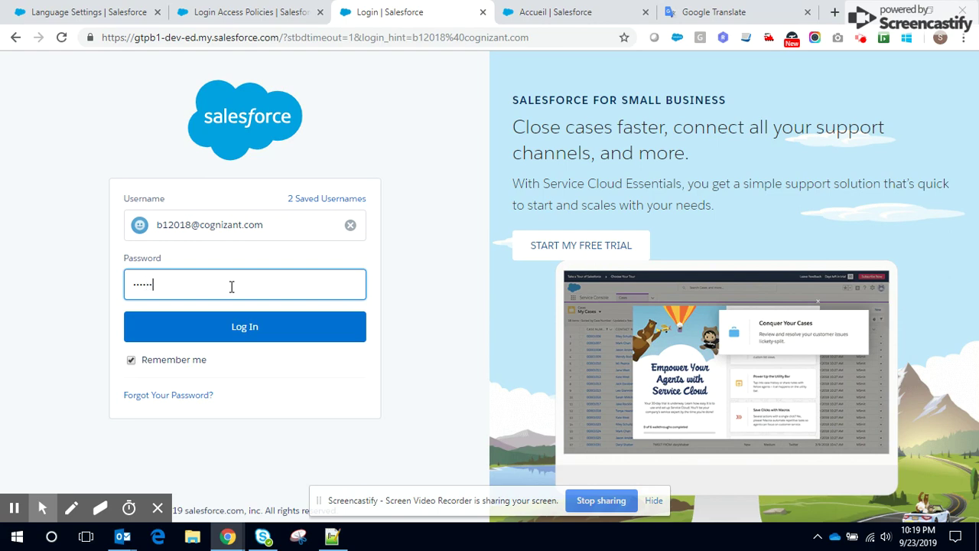
left_click(245, 327)
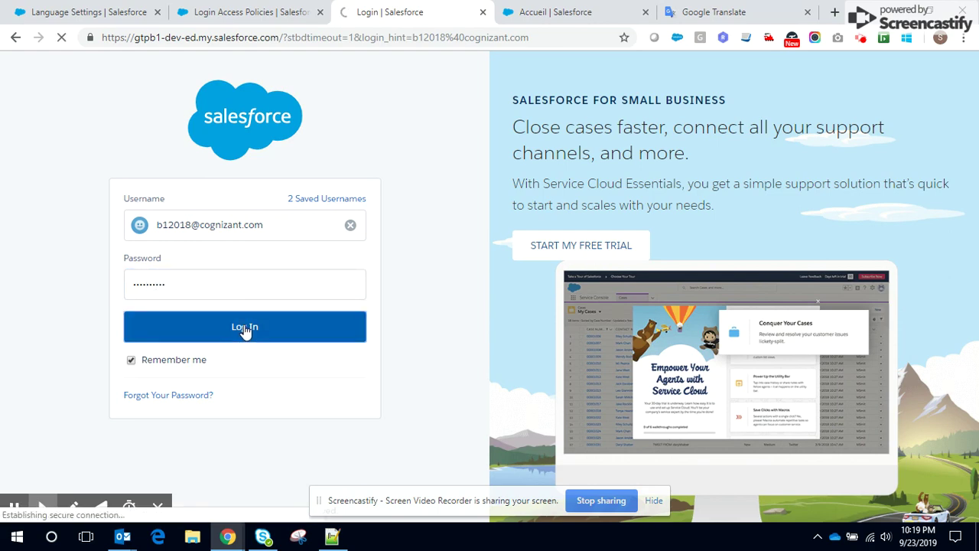
Switch to Google Translate and copy "La quantité de produit", the French translation of Product Quantity.
left_click(698, 15)
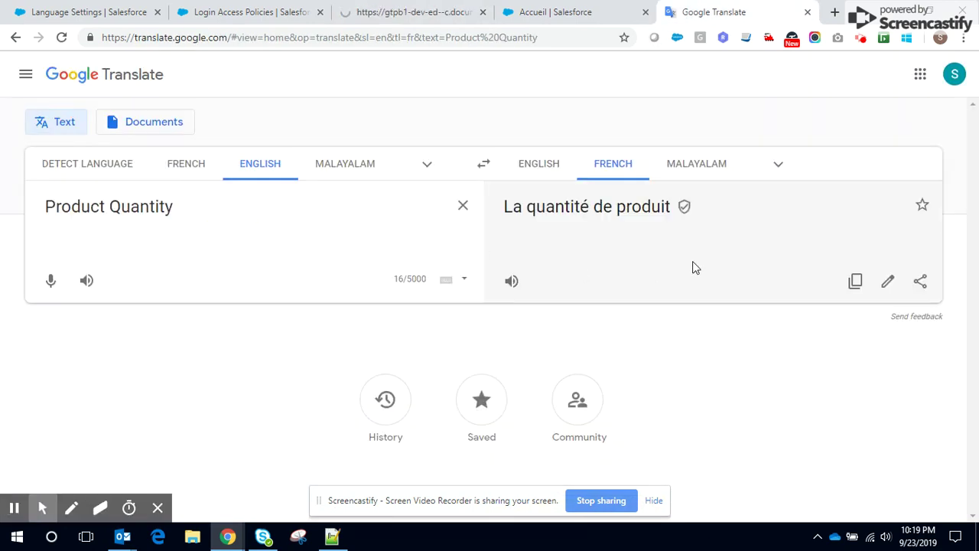
triple_click(517, 220)
left_click(501, 223)
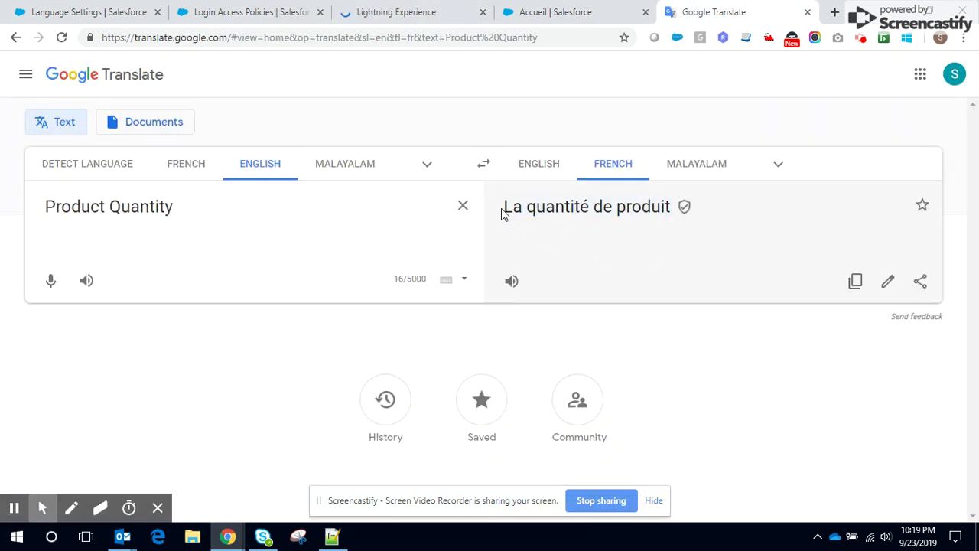
left_click_drag(503, 214, 671, 219)
key("ctrl+c")
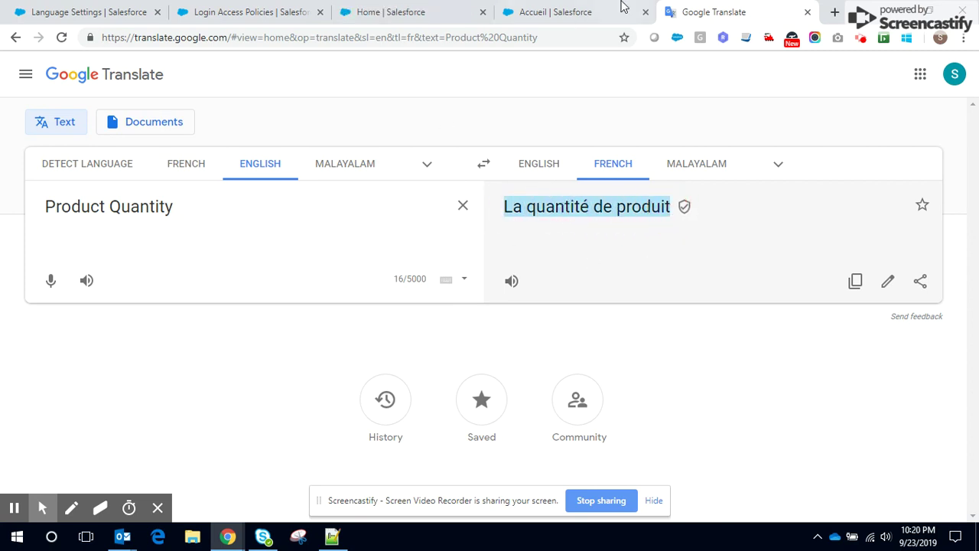
Return to Salesforce Setup, search for "translate", and open the Translation Workbench's Translate page.
left_click(395, 17)
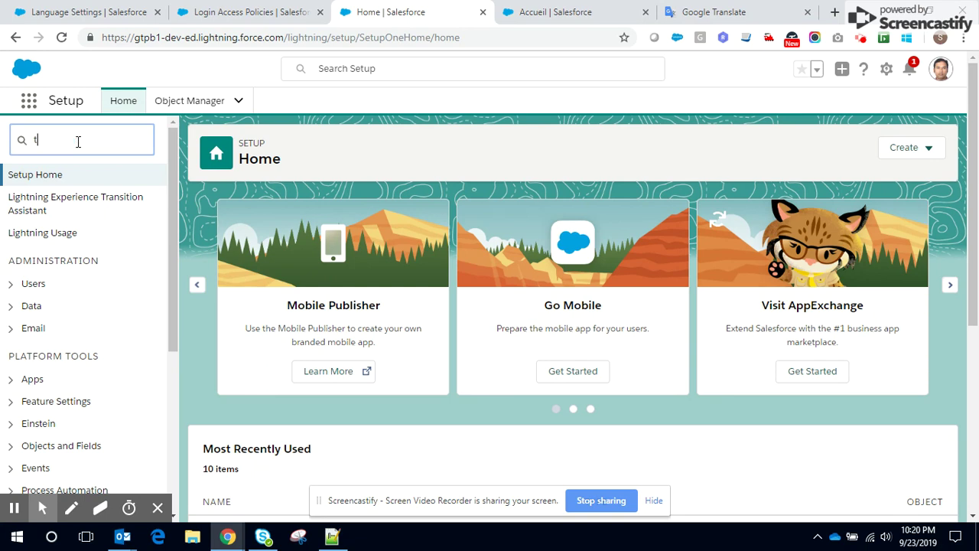
type("translate")
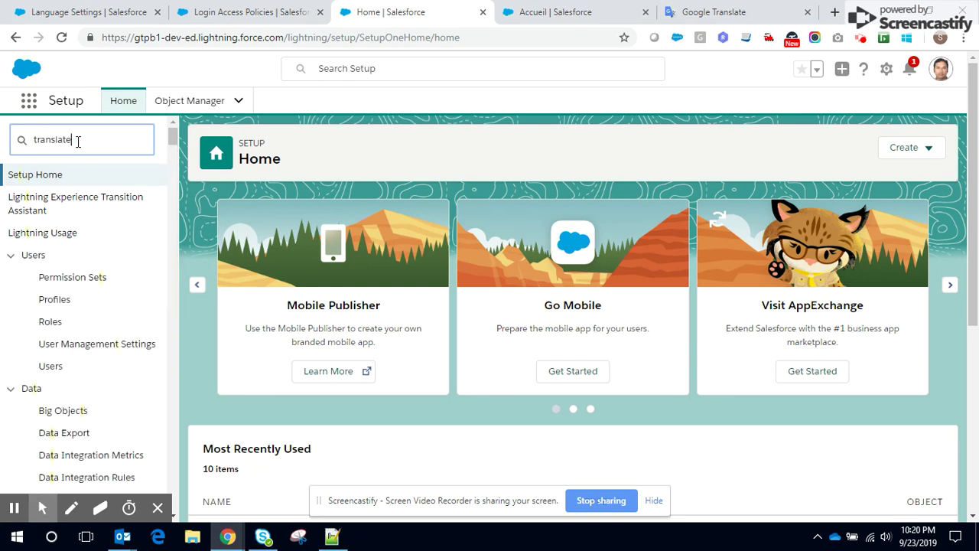
left_click(69, 220)
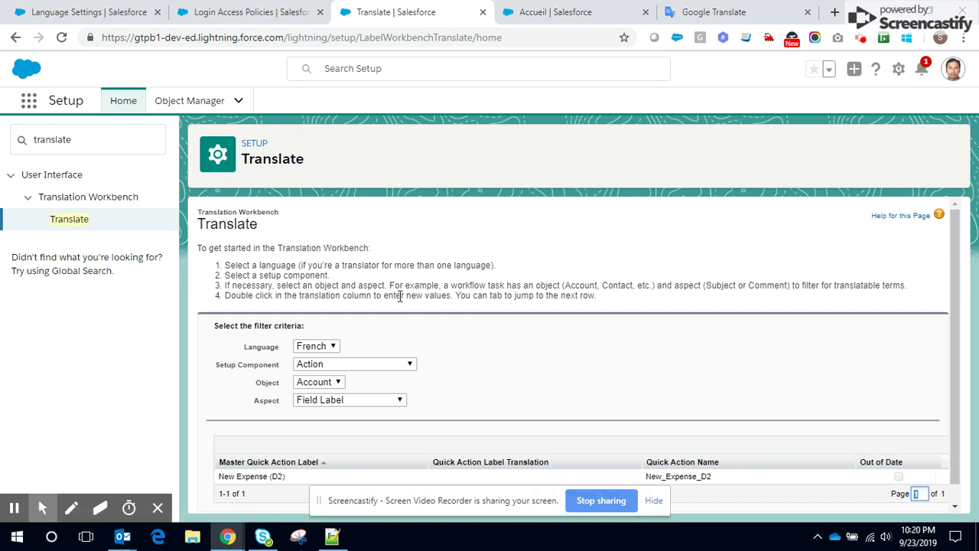
Filter the French translations to the Custom Field setup component and the Opportunity object.
scroll(398, 299, "down", 1)
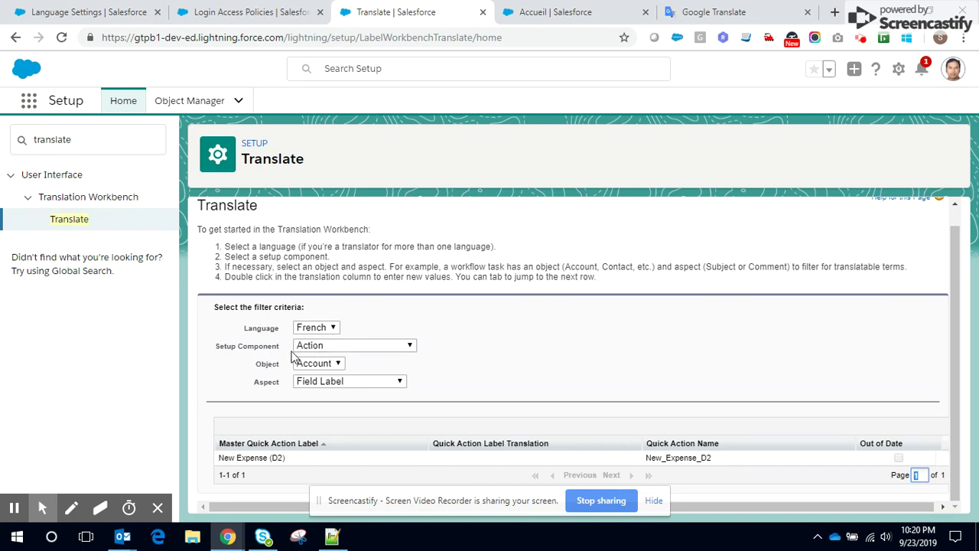
left_click(354, 349)
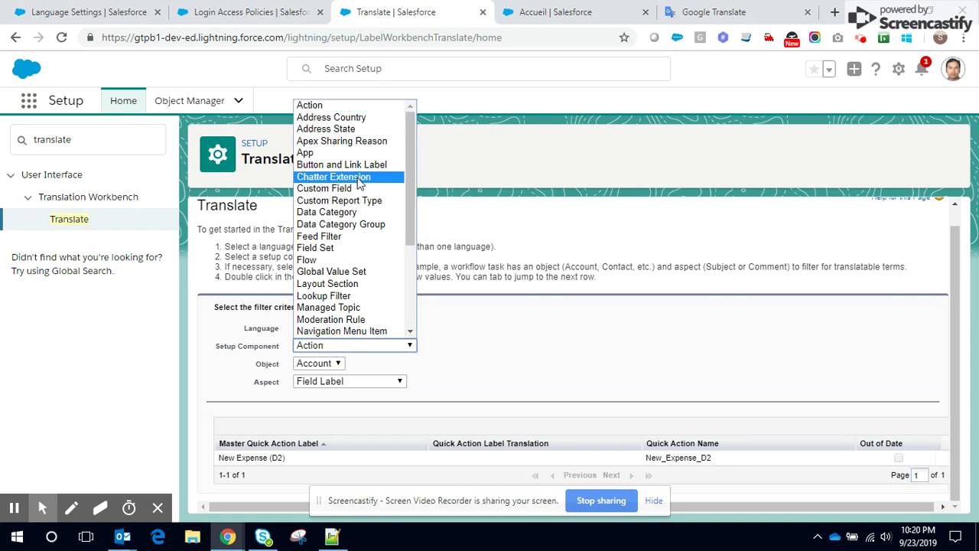
left_click(324, 188)
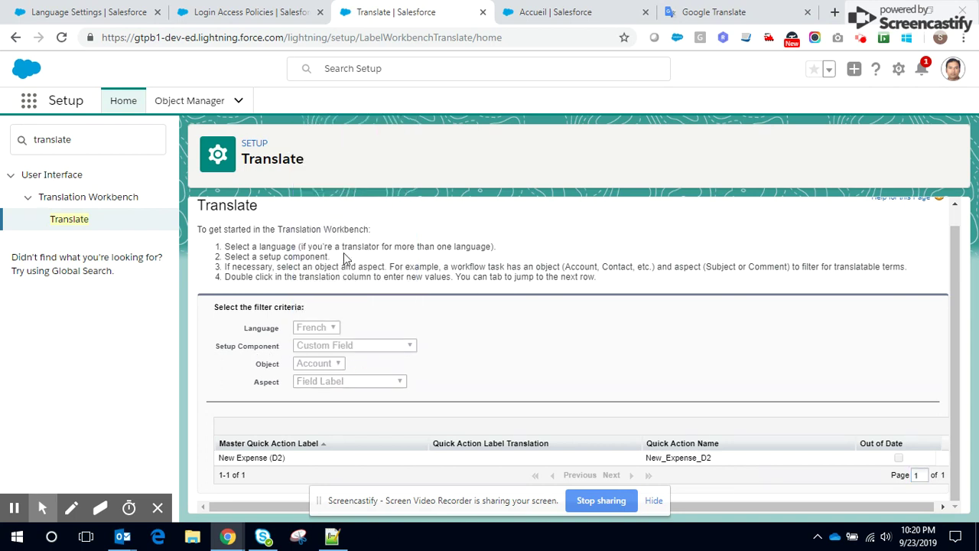
left_click(359, 382)
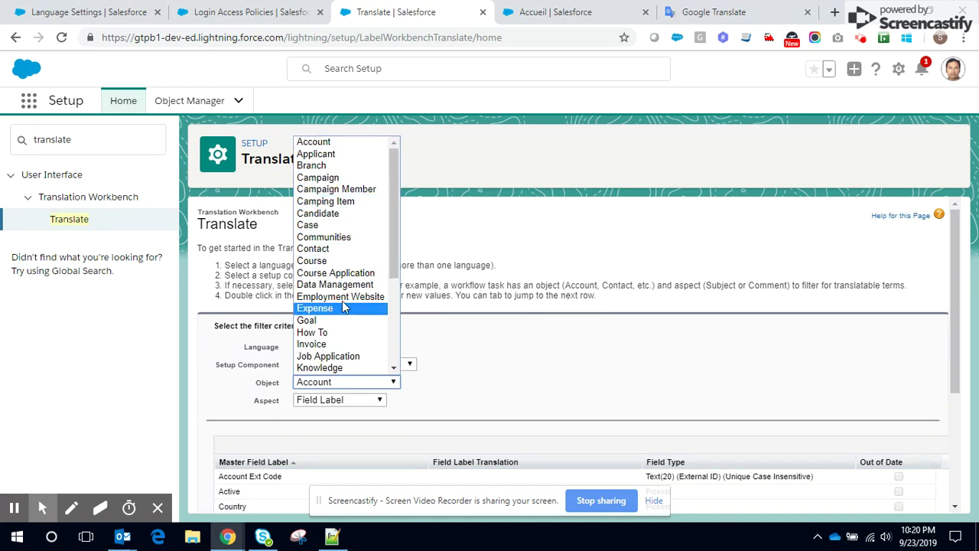
left_click_drag(392, 244, 386, 307)
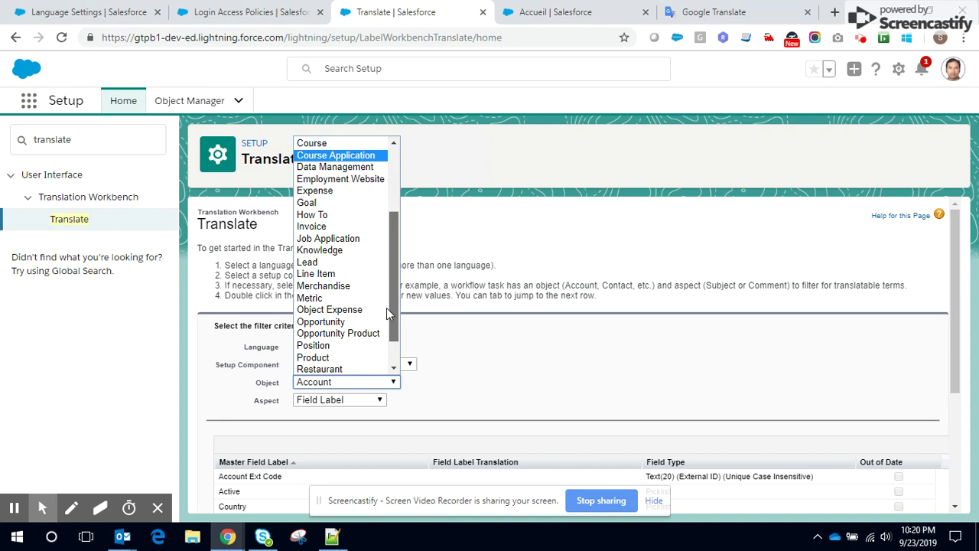
left_click(350, 325)
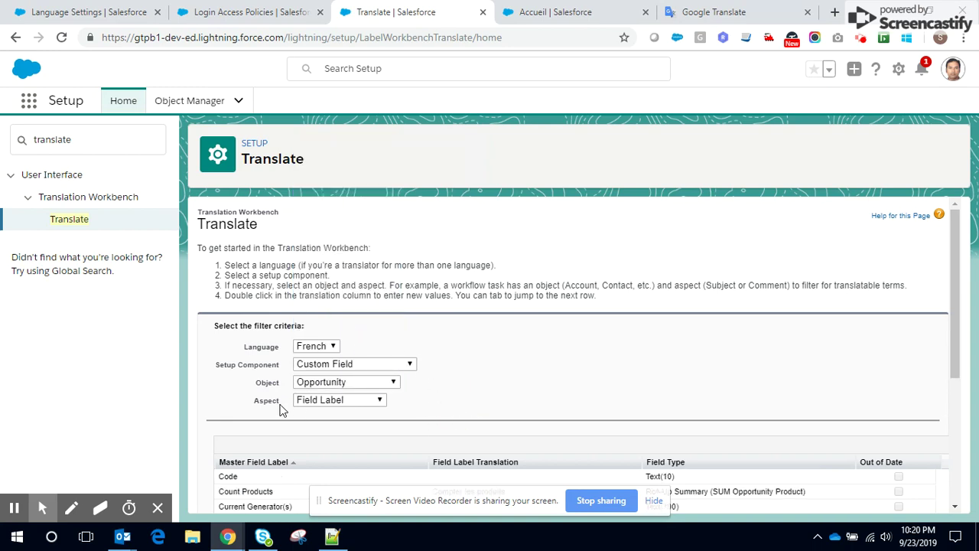
Set the field label translation of Product Quantity to "La quantité de produit" and save it.
scroll(536, 352, "down", 3)
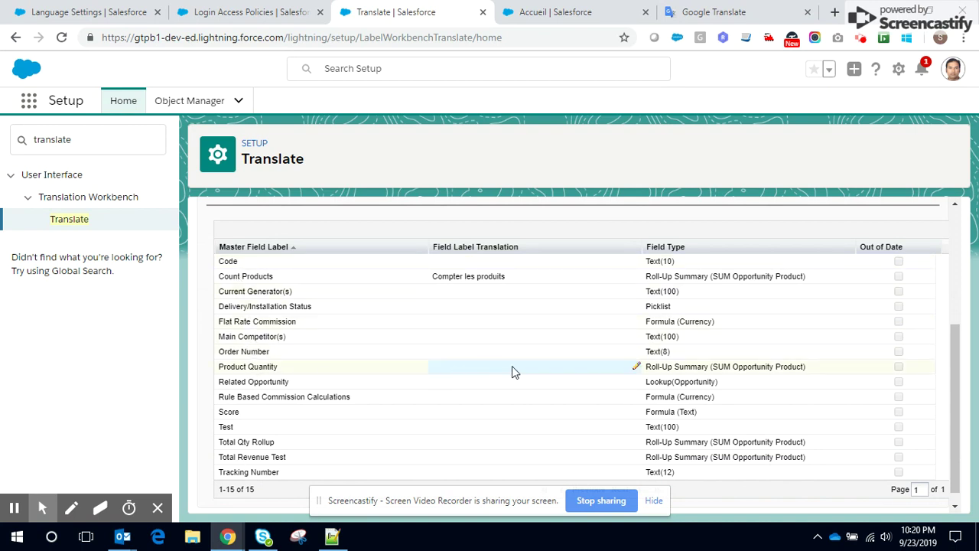
double_click(634, 368)
key("ctrl+v")
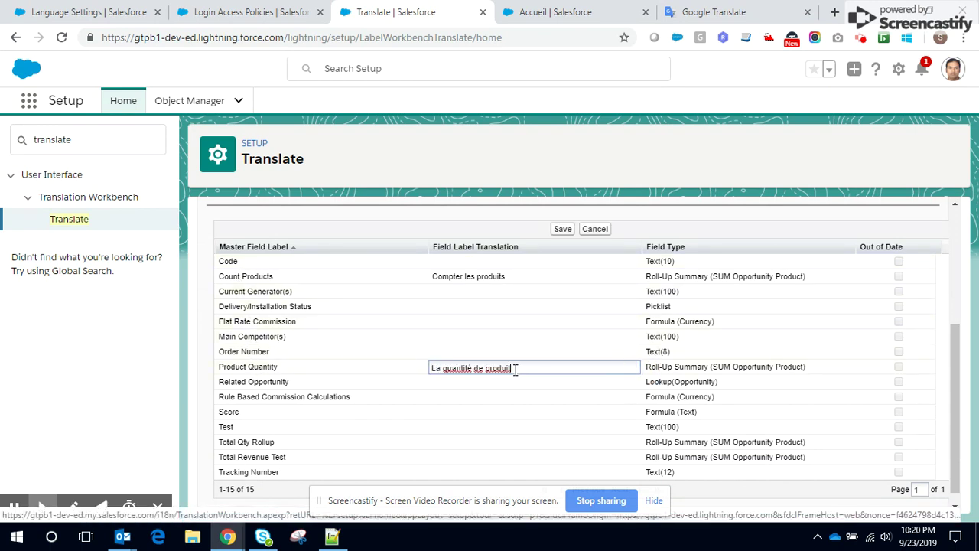
left_click(562, 230)
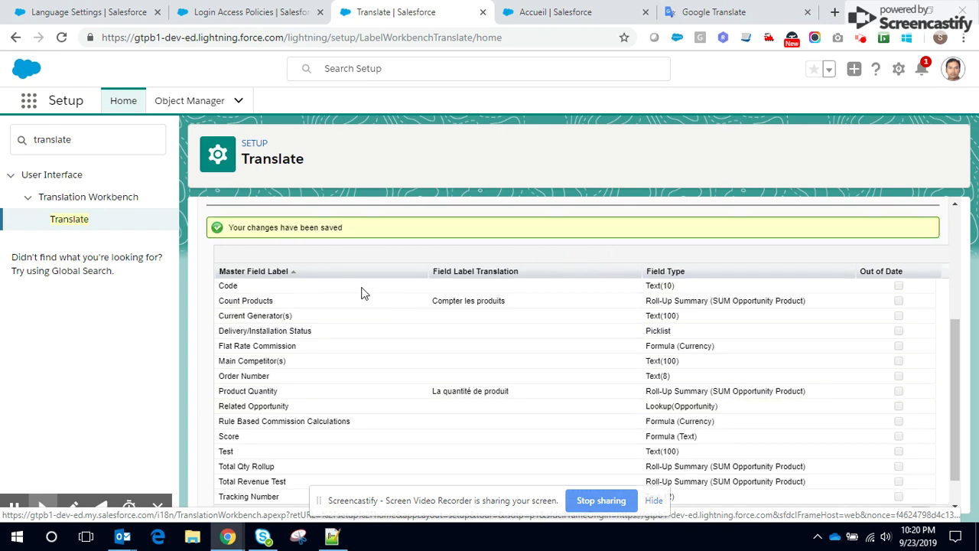
Search Setup for "User", log in as the French-language user from the Users page, and dismiss the browser's translation offer.
scroll(363, 293, "up", 3)
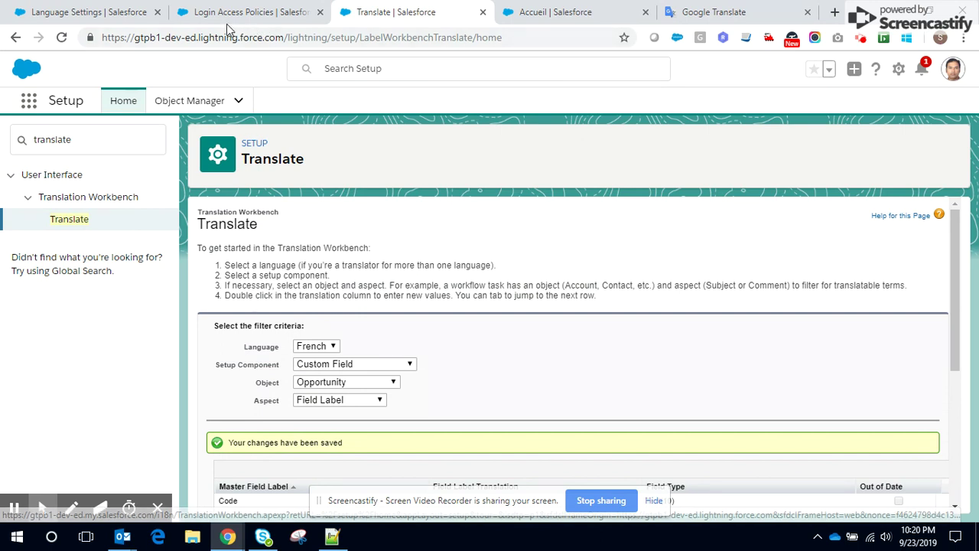
left_click(27, 137)
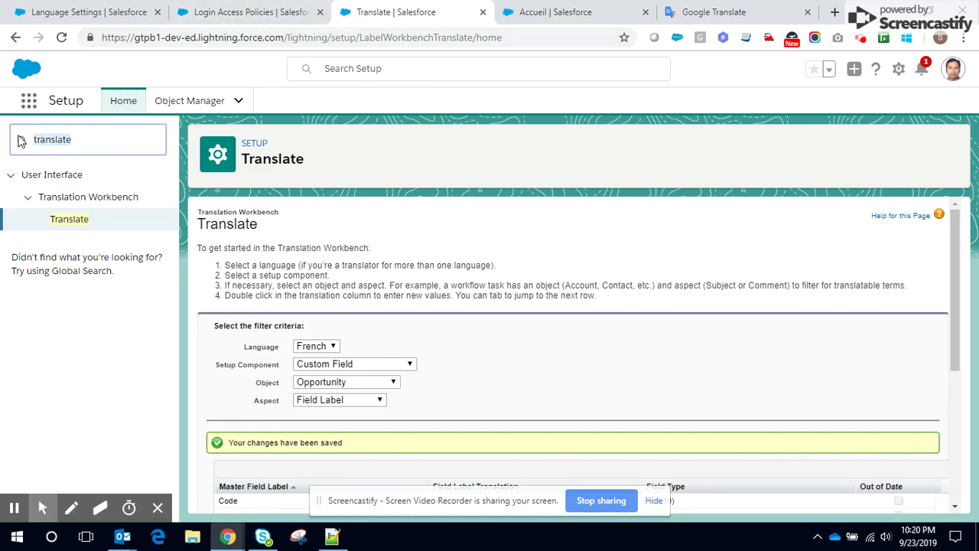
type("User")
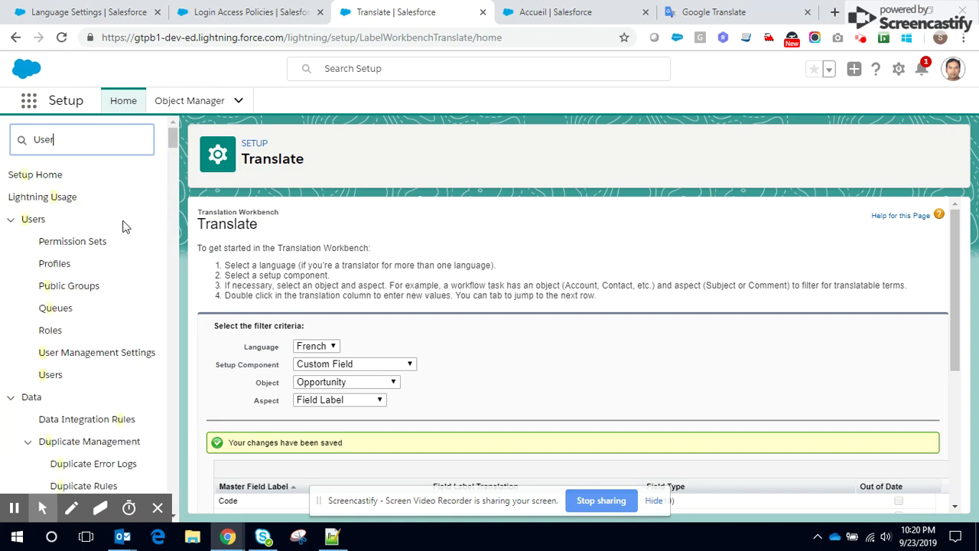
left_click(50, 335)
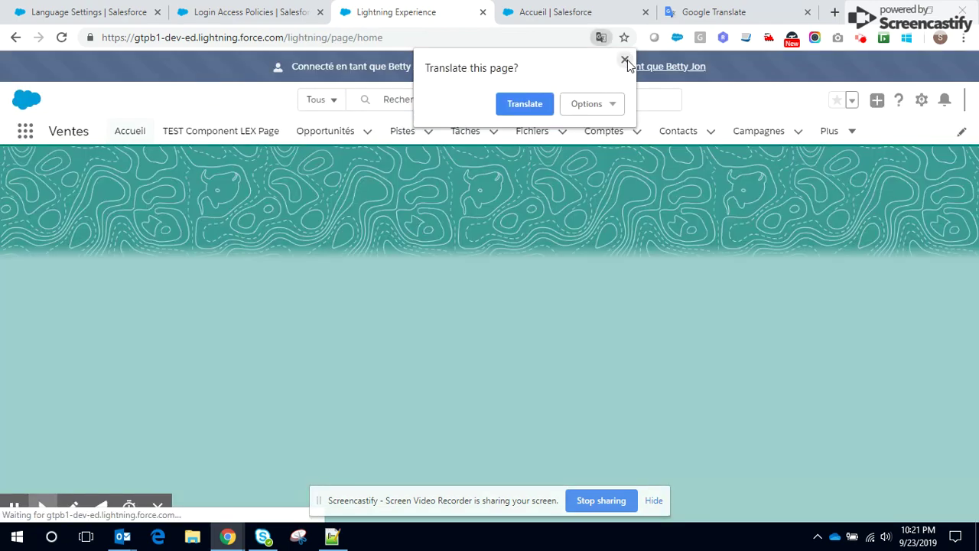
left_click(621, 61)
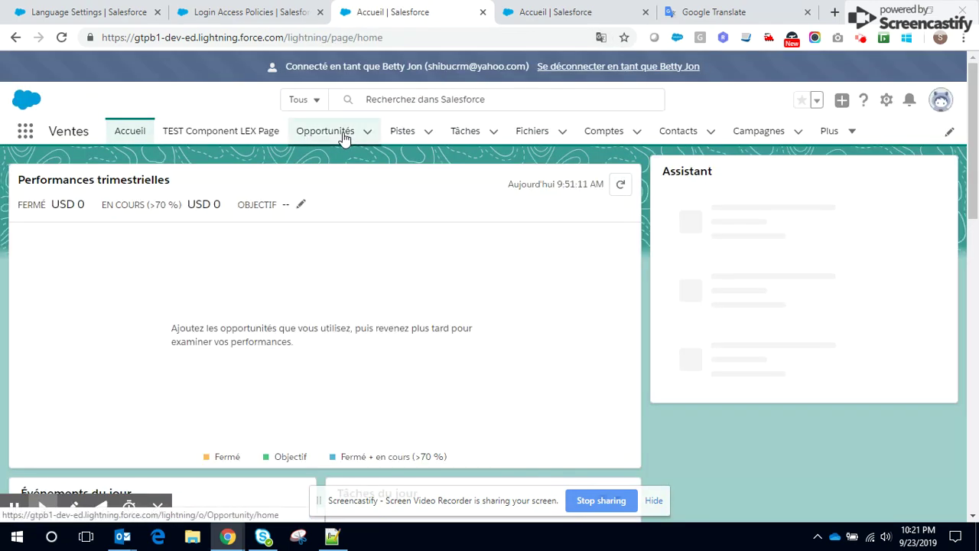
Open the Dickenson Mobile Generators opportunity's details, check the translated Product Quantity label, and switch back to Google Translate.
left_click(344, 131)
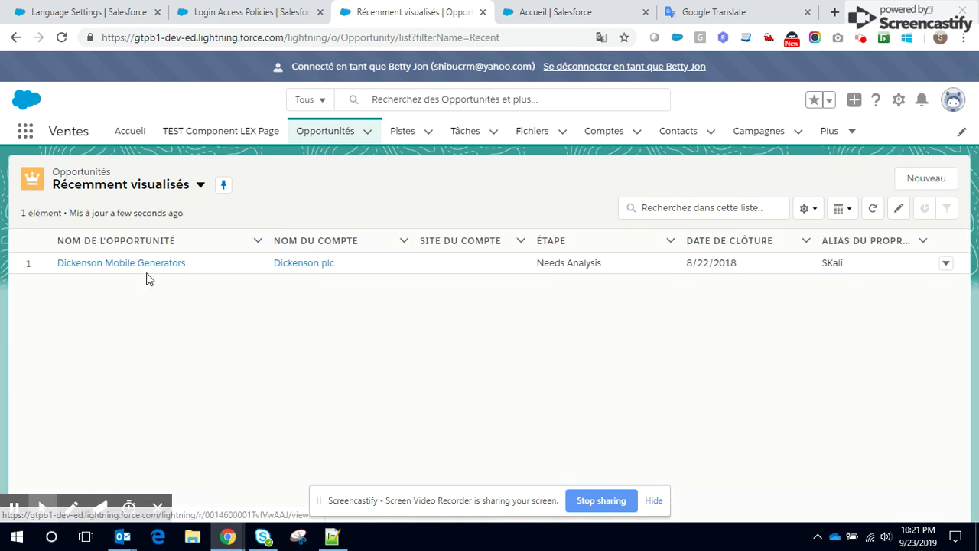
left_click(195, 285)
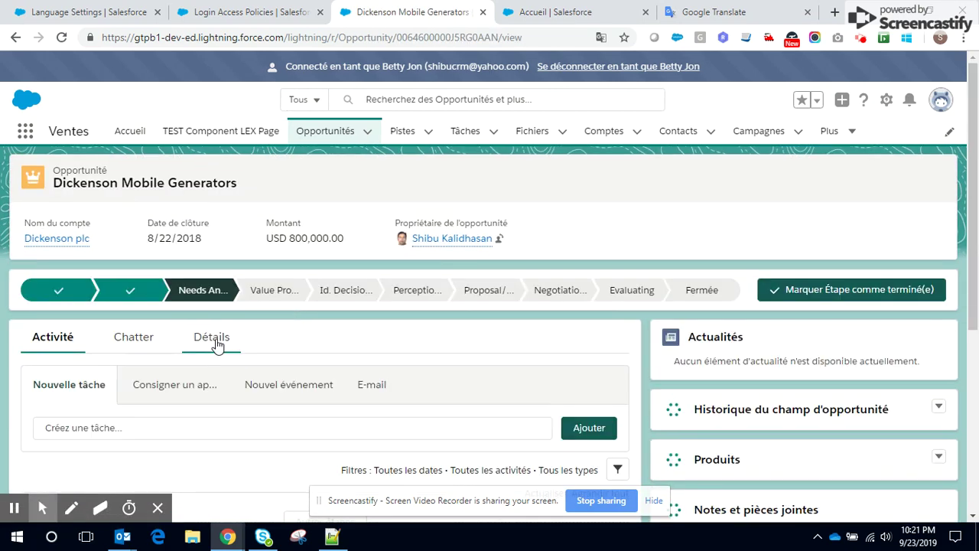
left_click(212, 337)
scroll(312, 334, "down", 3)
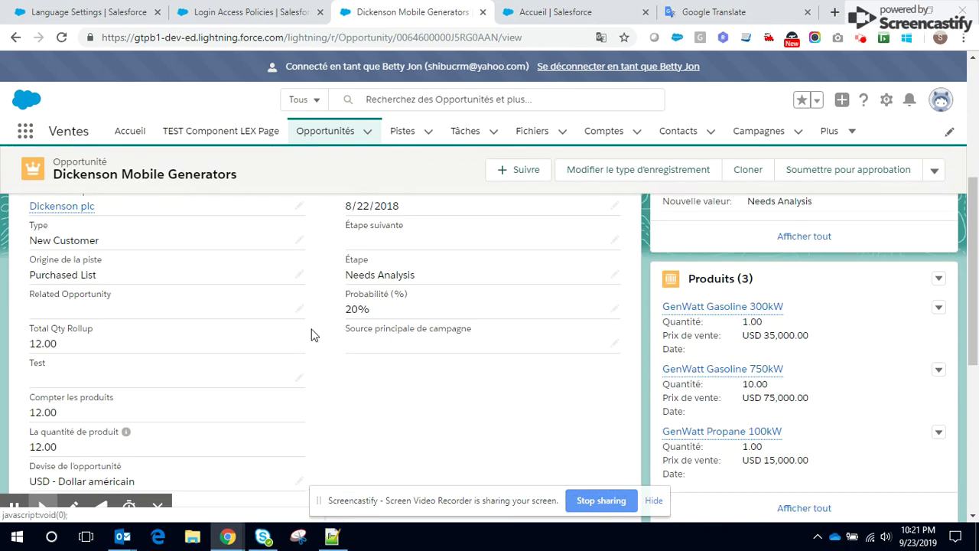
scroll(311, 334, "down", 1)
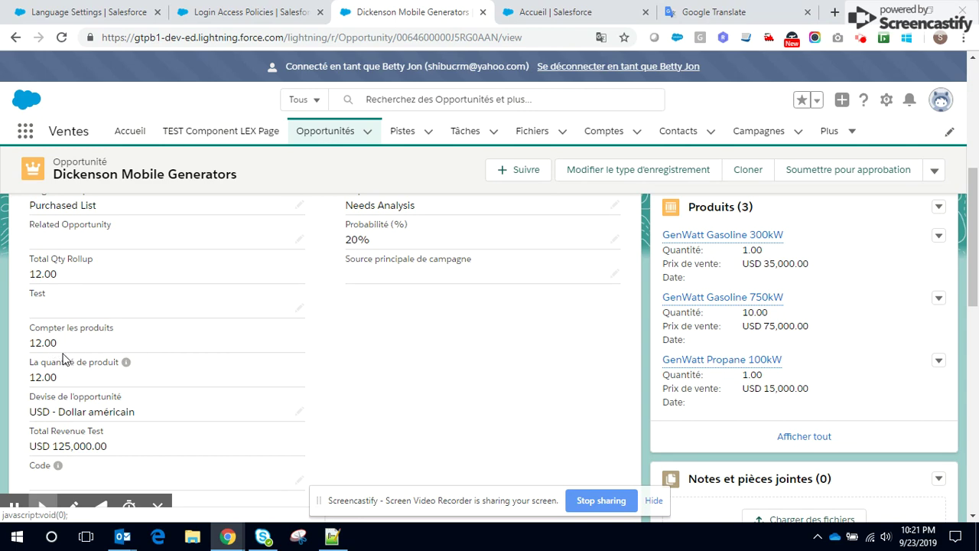
left_click(708, 12)
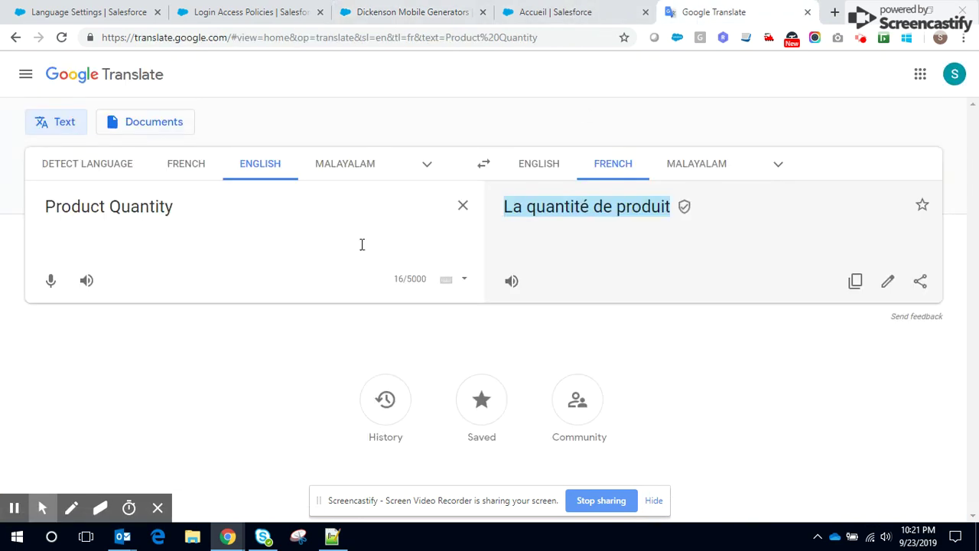
Compare the translated Product Quantity label in the Dickenson Mobile Generators opportunity's details with the French wording in Google Translate.
left_click(424, 13)
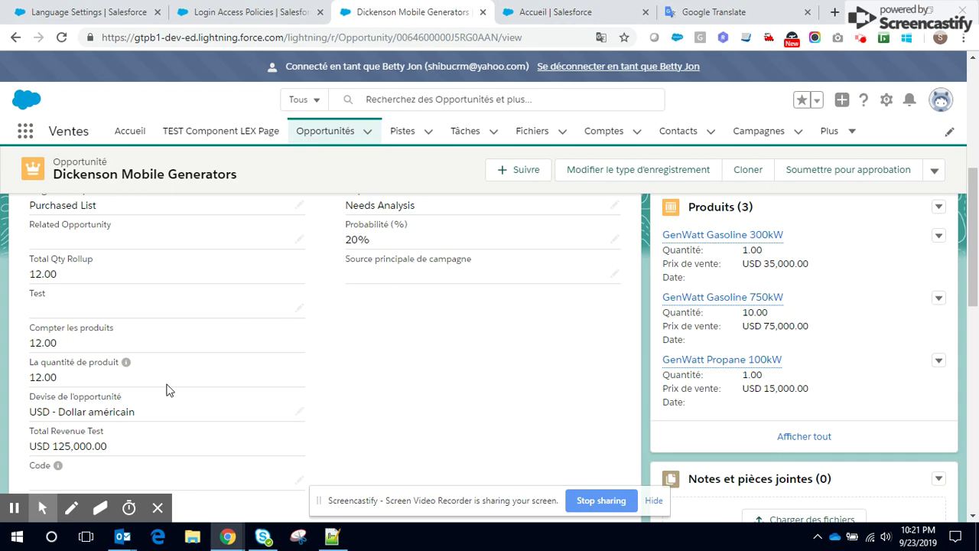
scroll(169, 391, "down", 2)
scroll(169, 390, "down", 5)
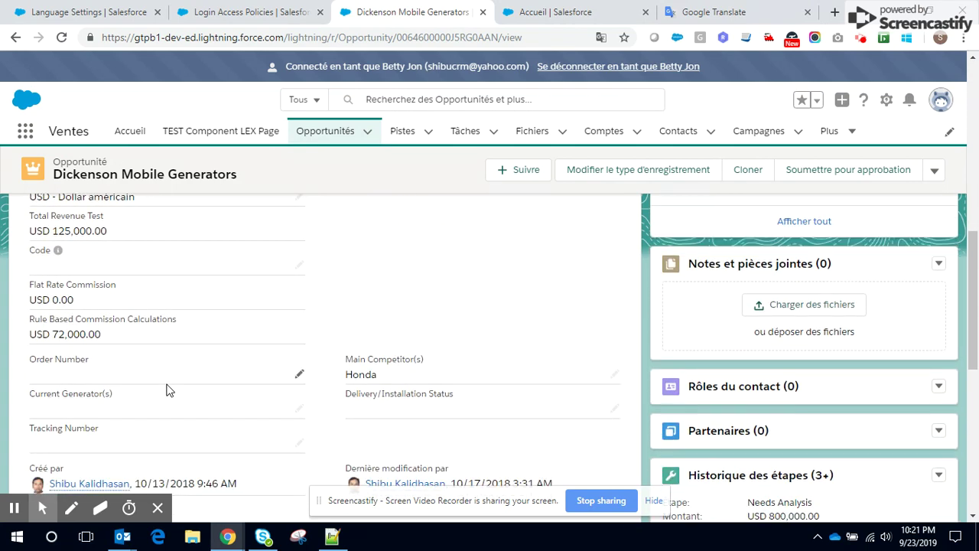
scroll(169, 390, "up", 5)
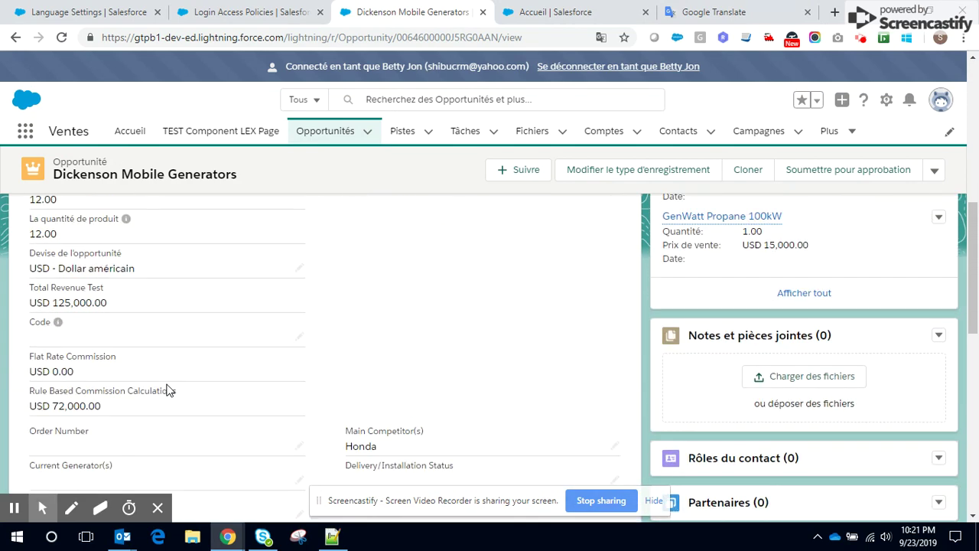
left_click_drag(31, 218, 121, 219)
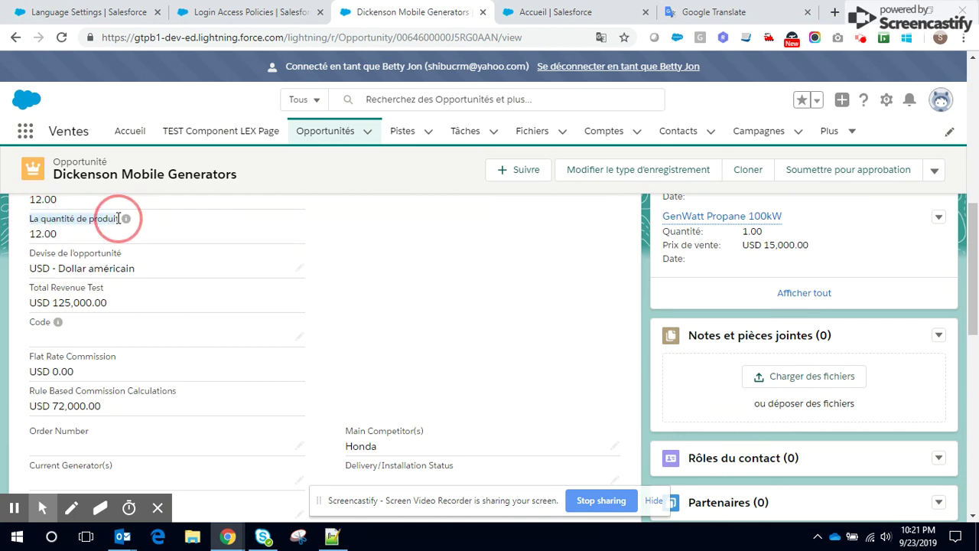
left_click(717, 15)
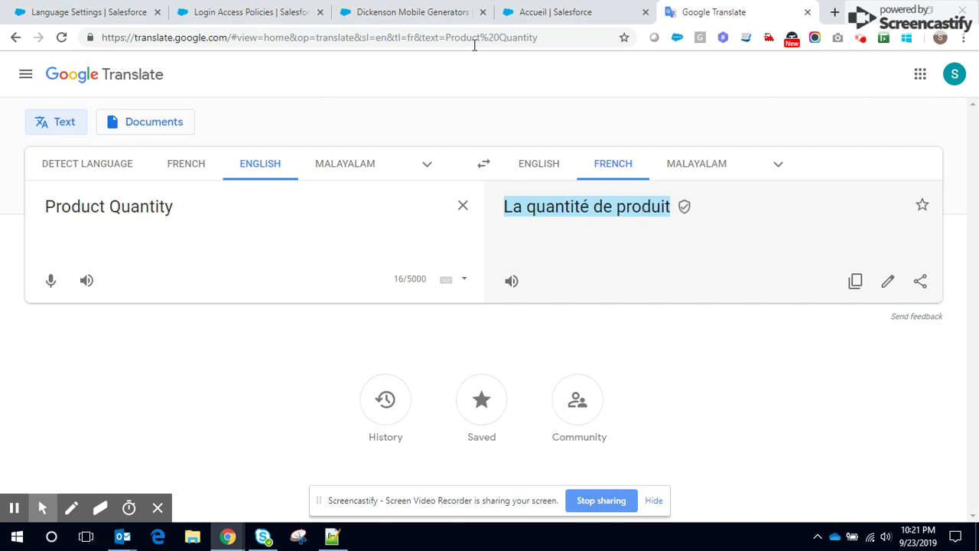
left_click(451, 13)
scroll(136, 284, "up", 2)
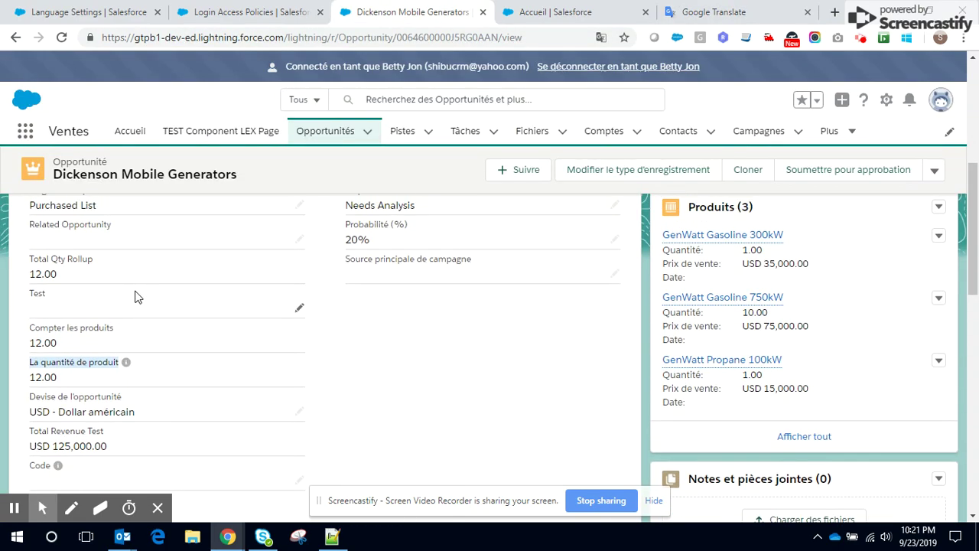